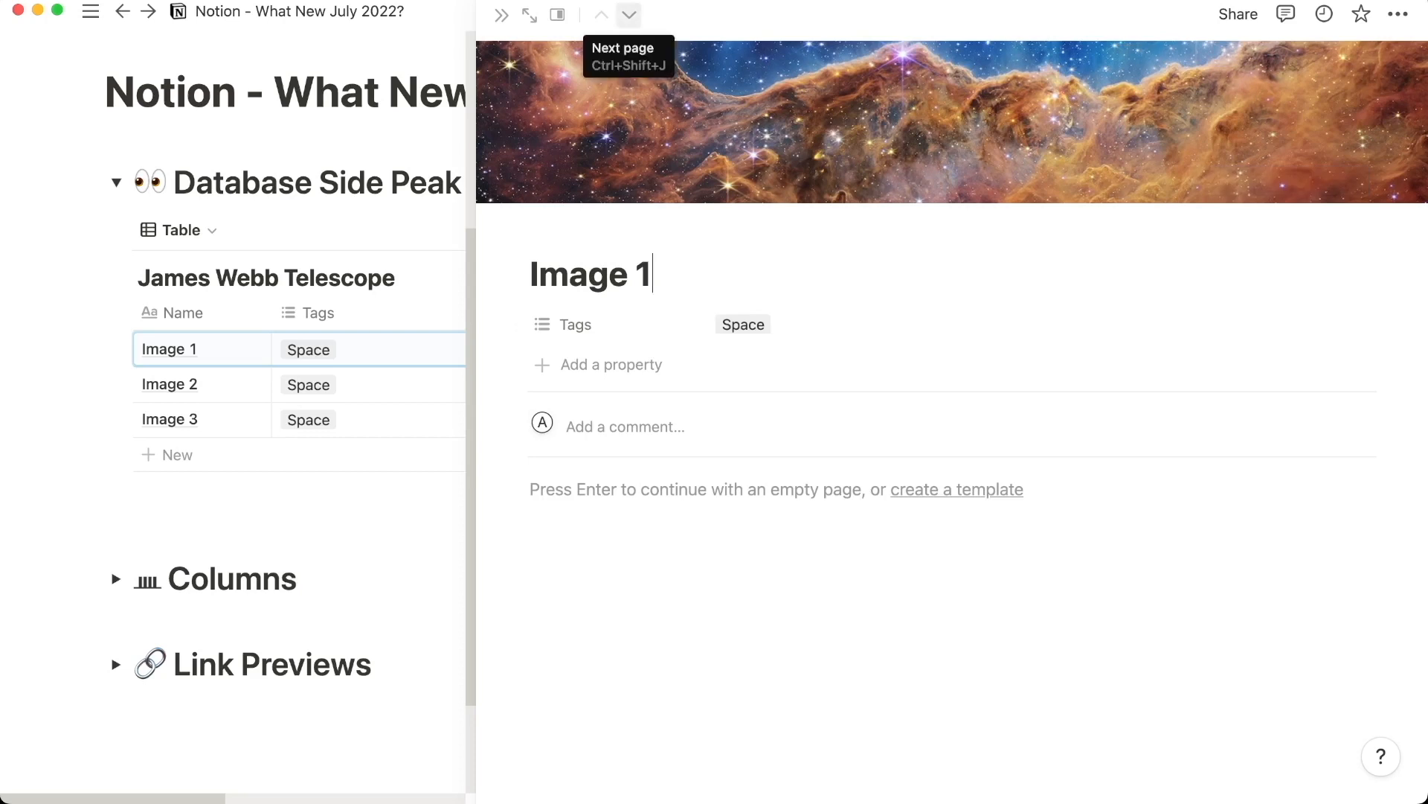
- Browse forward from Image 1 to Image 3 in the side peek, and return to Image 1
left_click(629, 15)
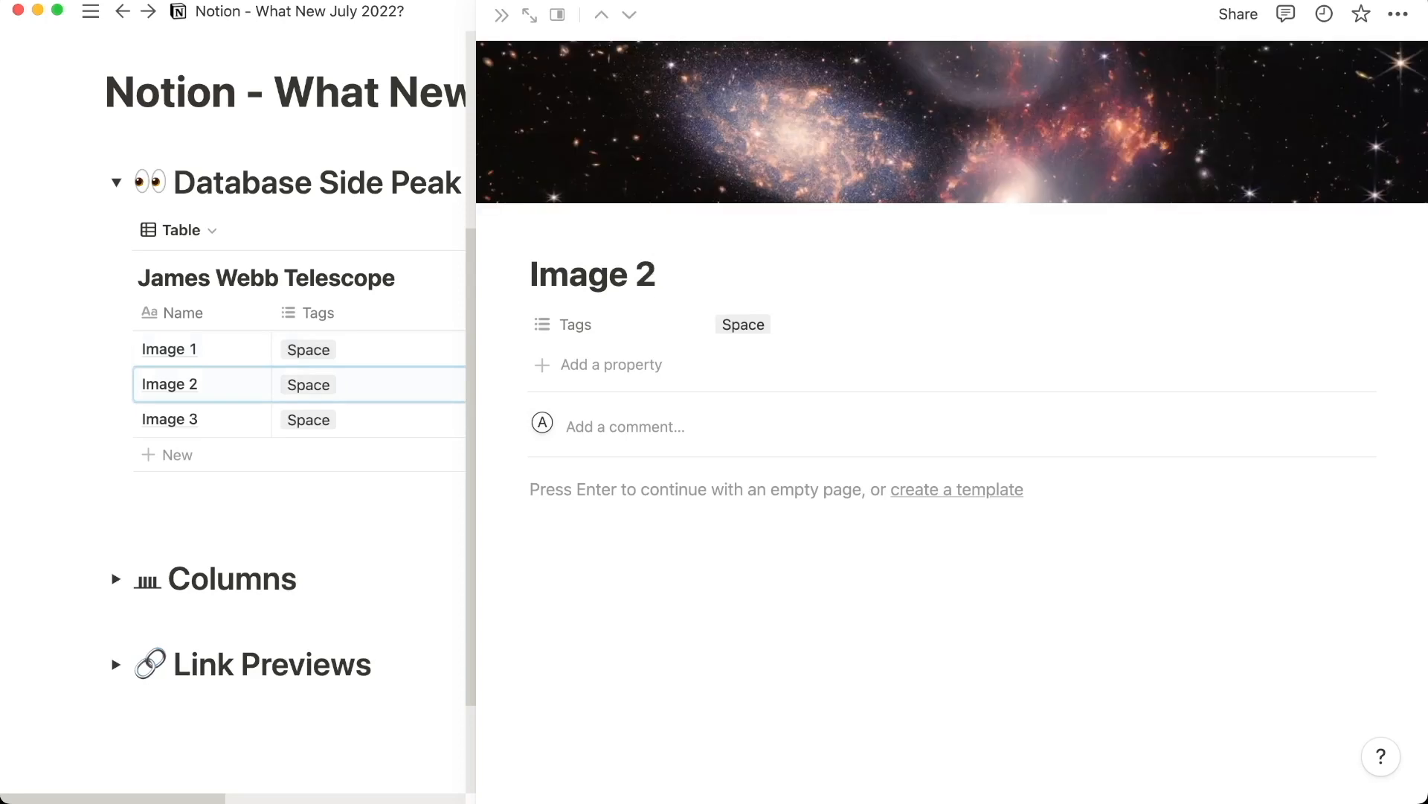
left_click(629, 15)
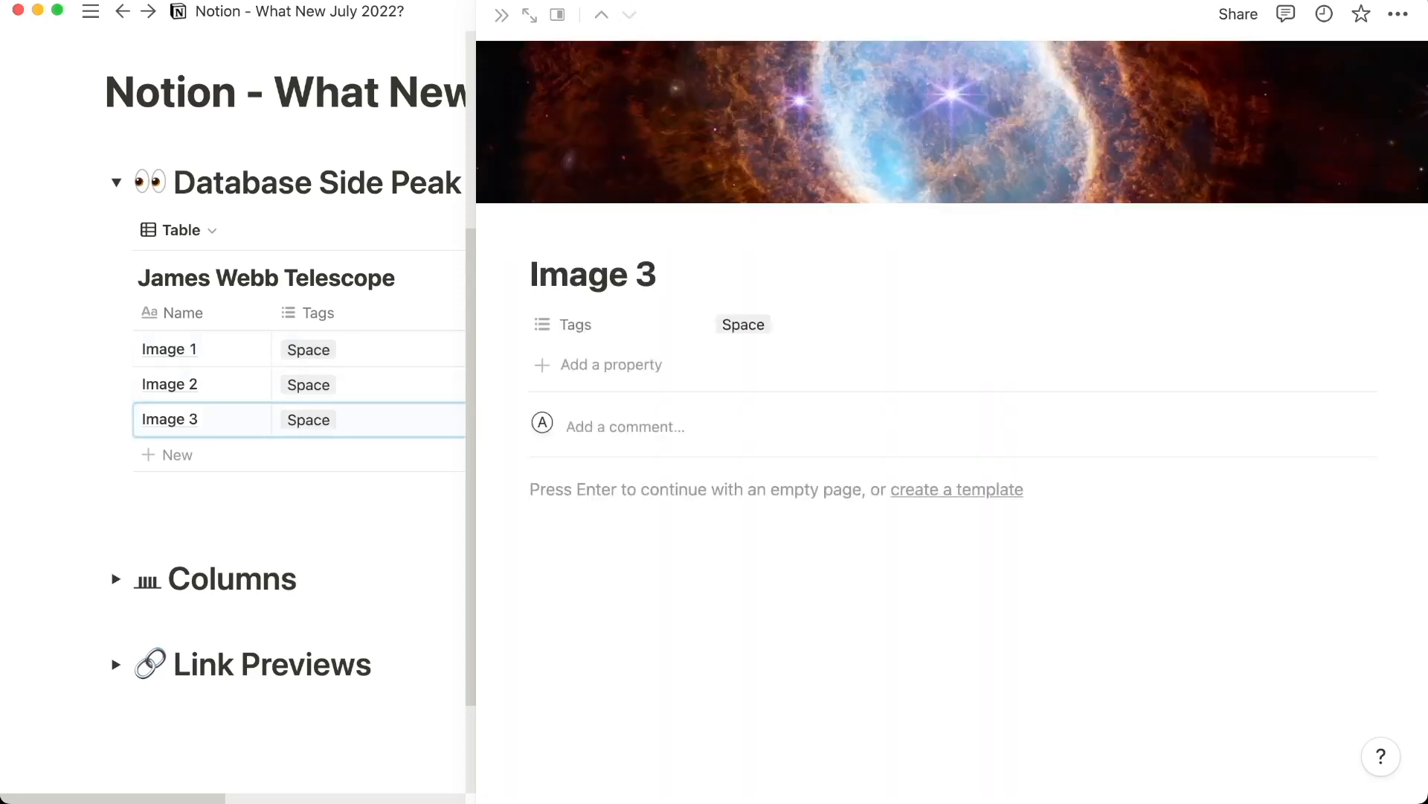
left_click(601, 15)
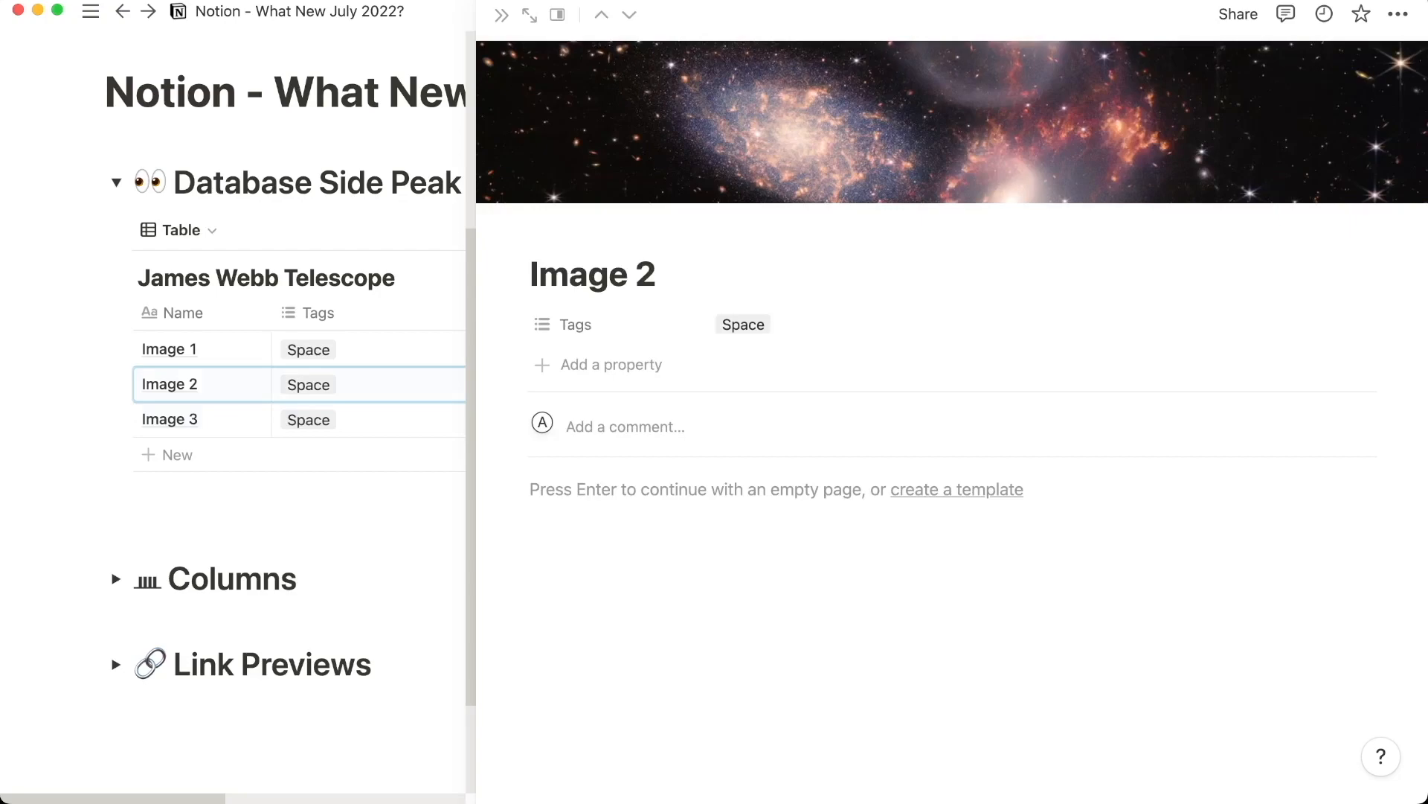
left_click(601, 15)
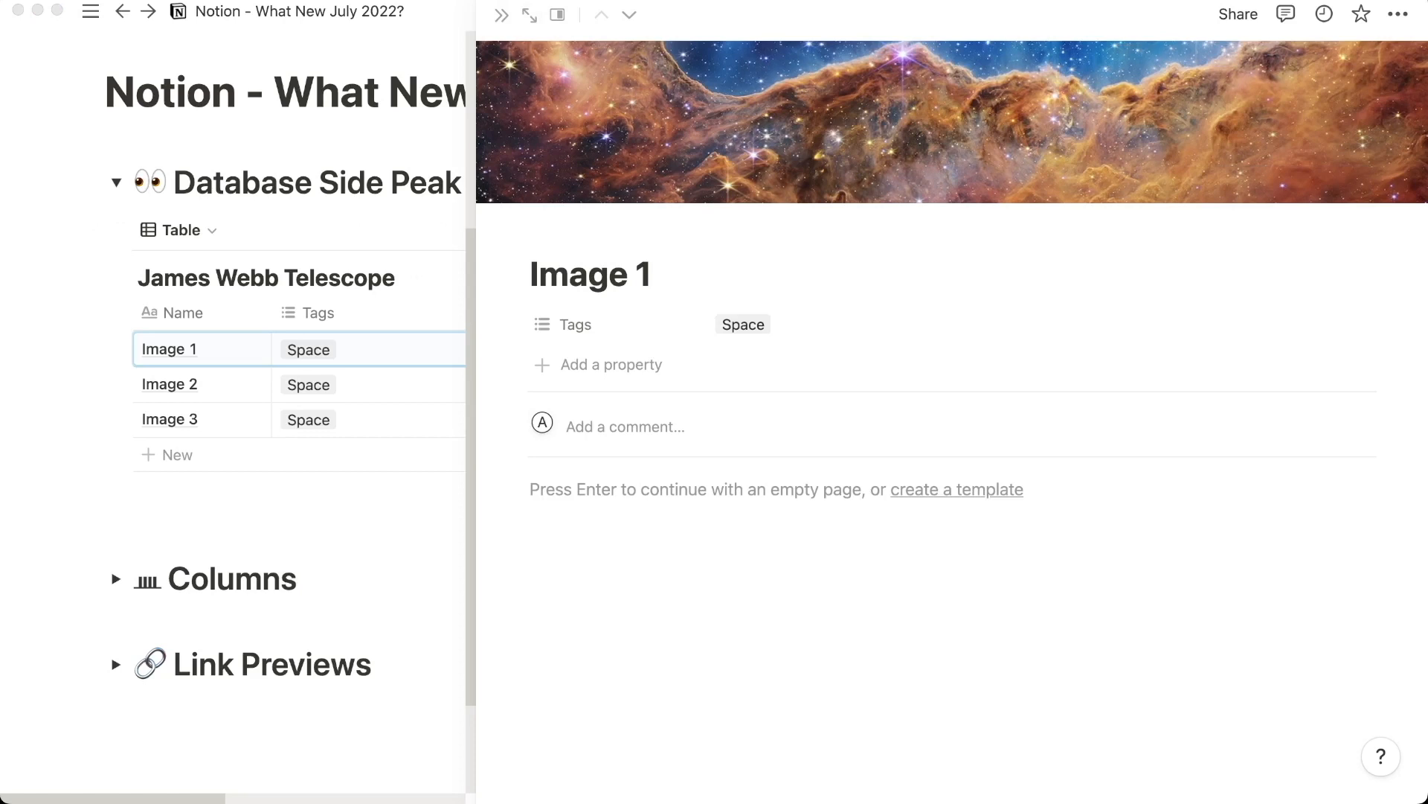
left_click(116, 578)
left_click(116, 578)
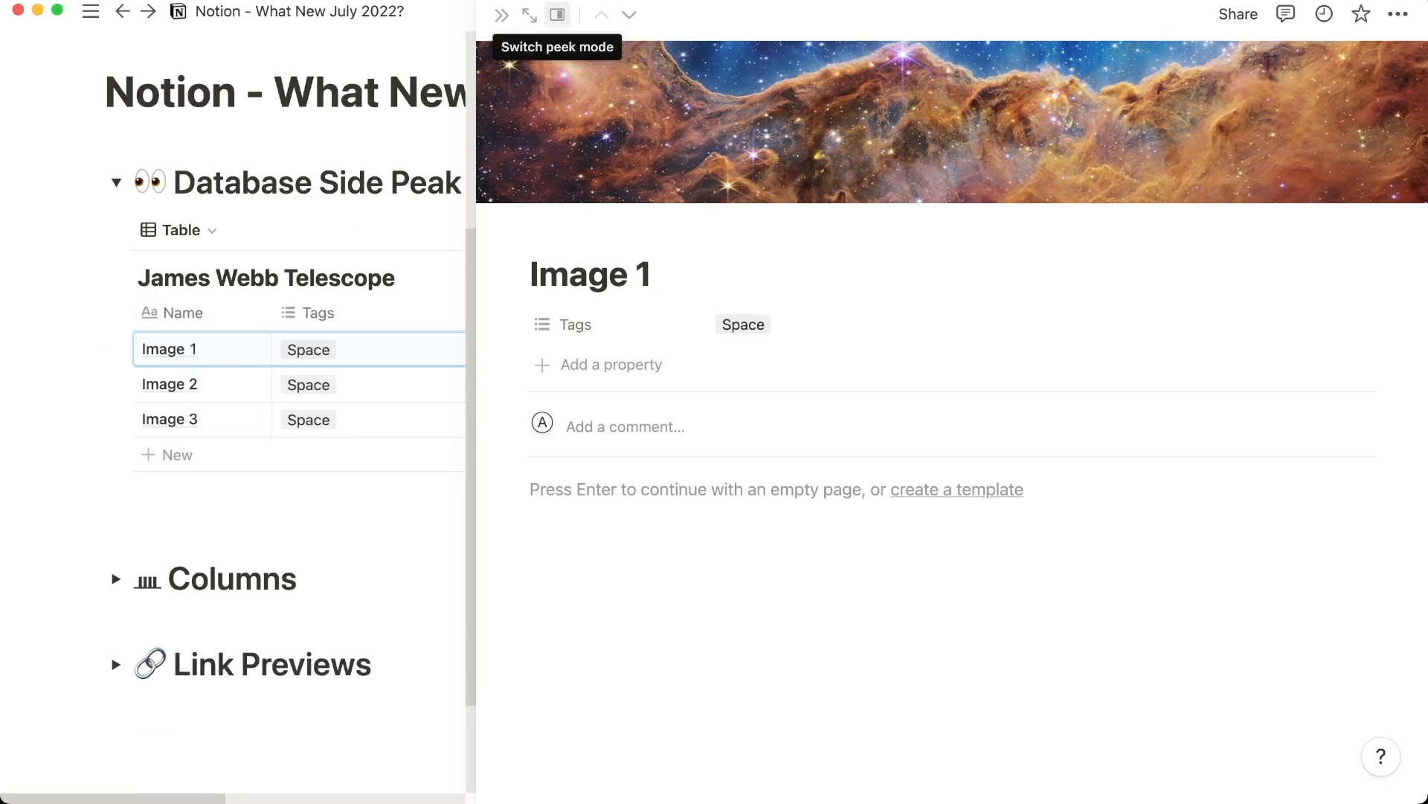
- Switch the Image 1 page to center peek and back to side peek
left_click(557, 14)
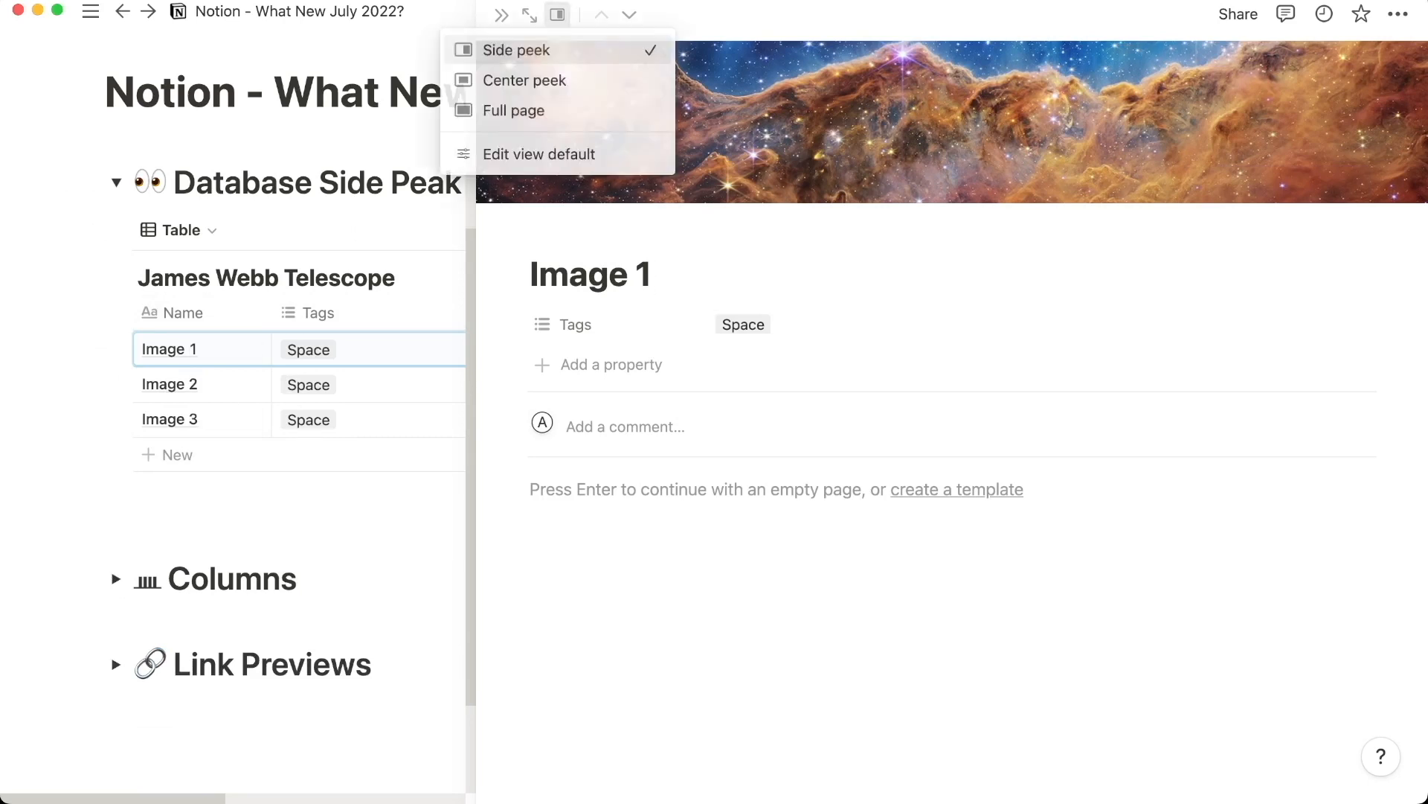
left_click(543, 80)
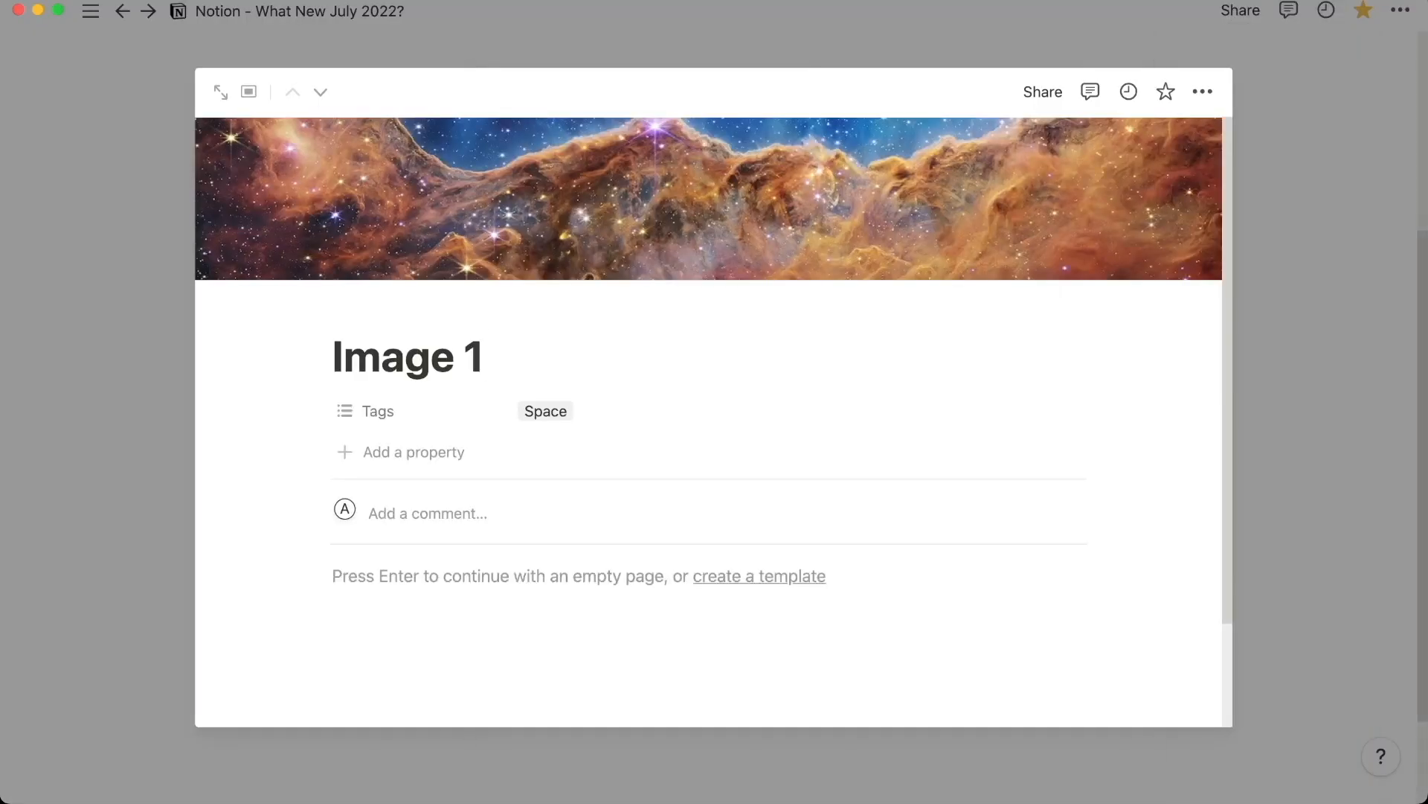
left_click(248, 92)
left_click(207, 126)
- View Image 1 as a full page, return to the What New page, and close the side peek
left_click(557, 14)
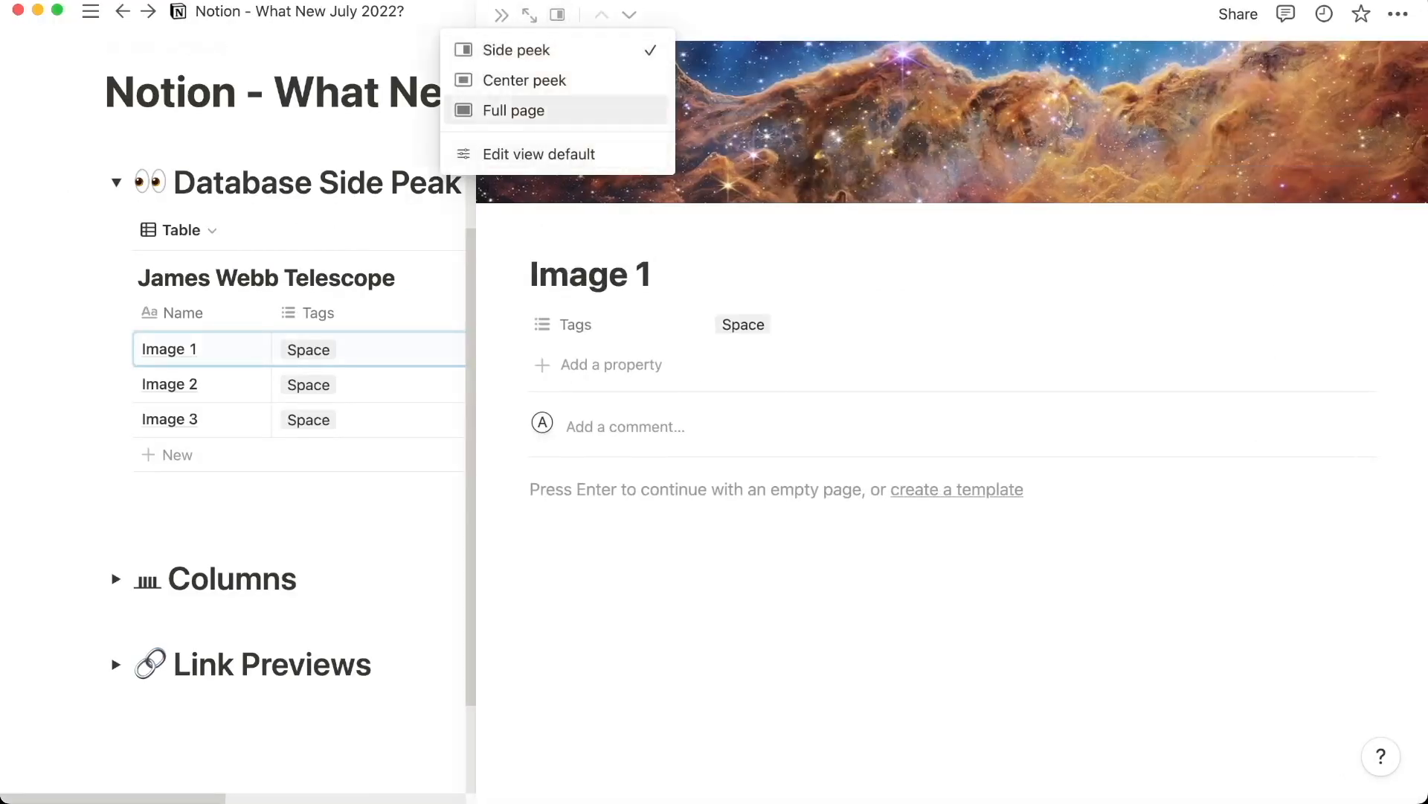
key("Return")
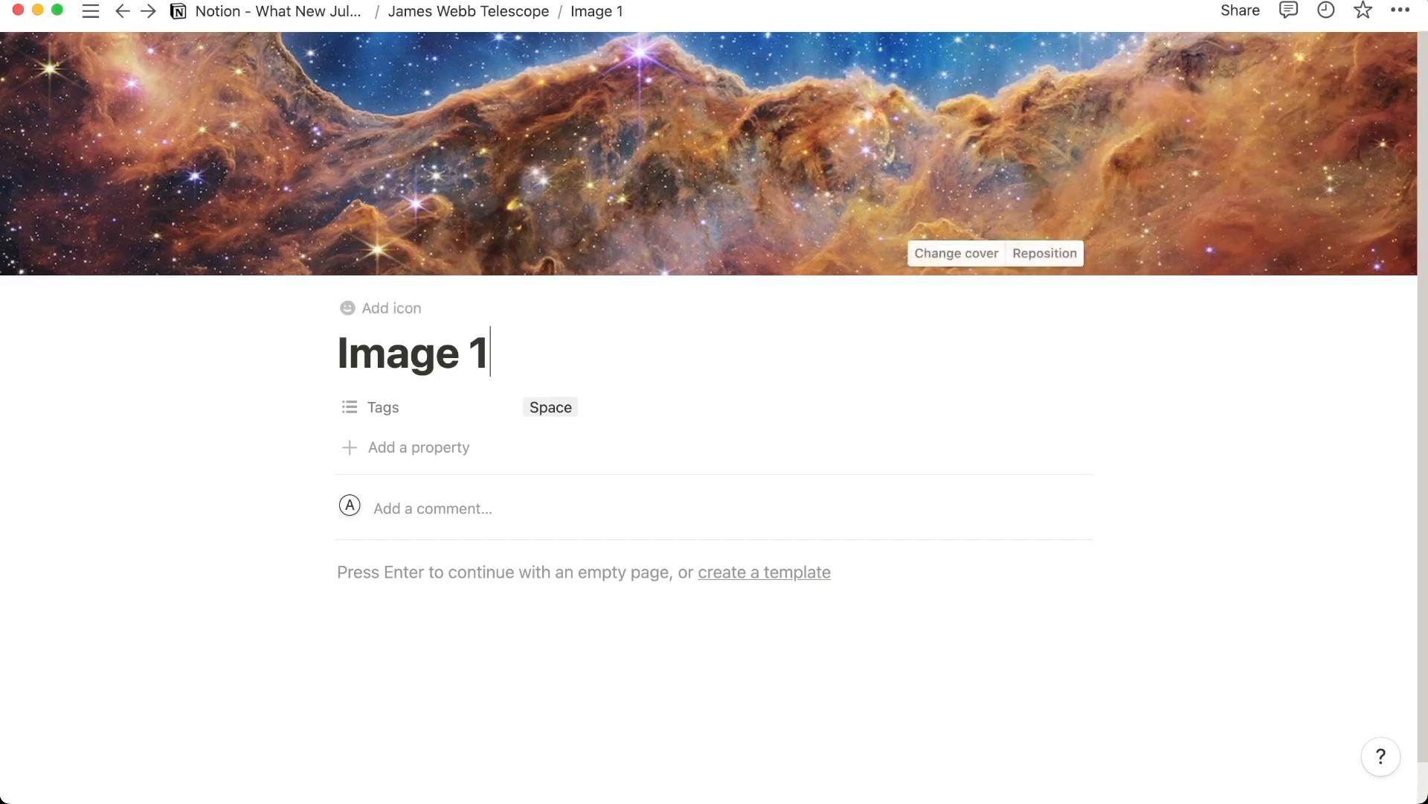
left_click(123, 12)
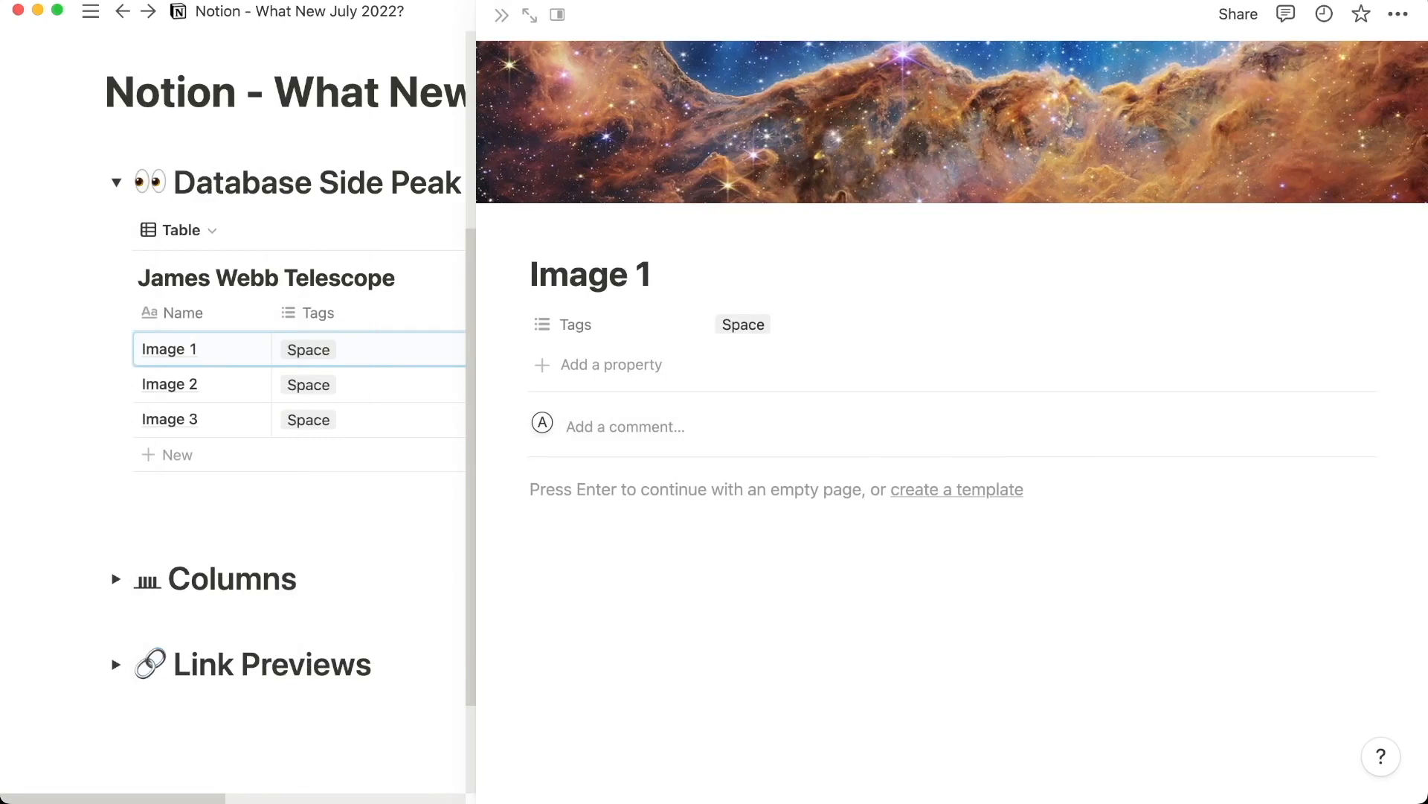
key("Escape")
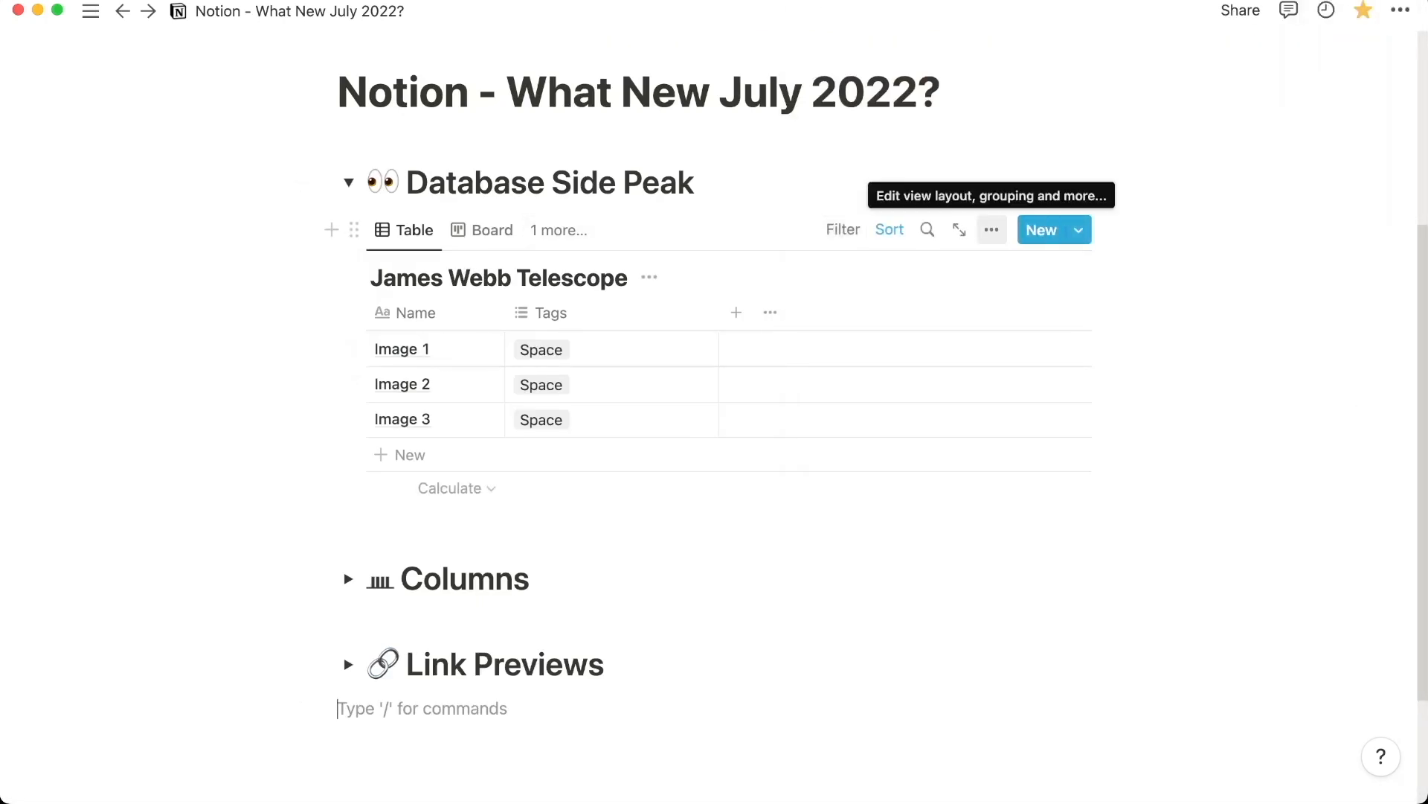
- Set the James Webb Telescope table view to open pages in Center peek
left_click(992, 230)
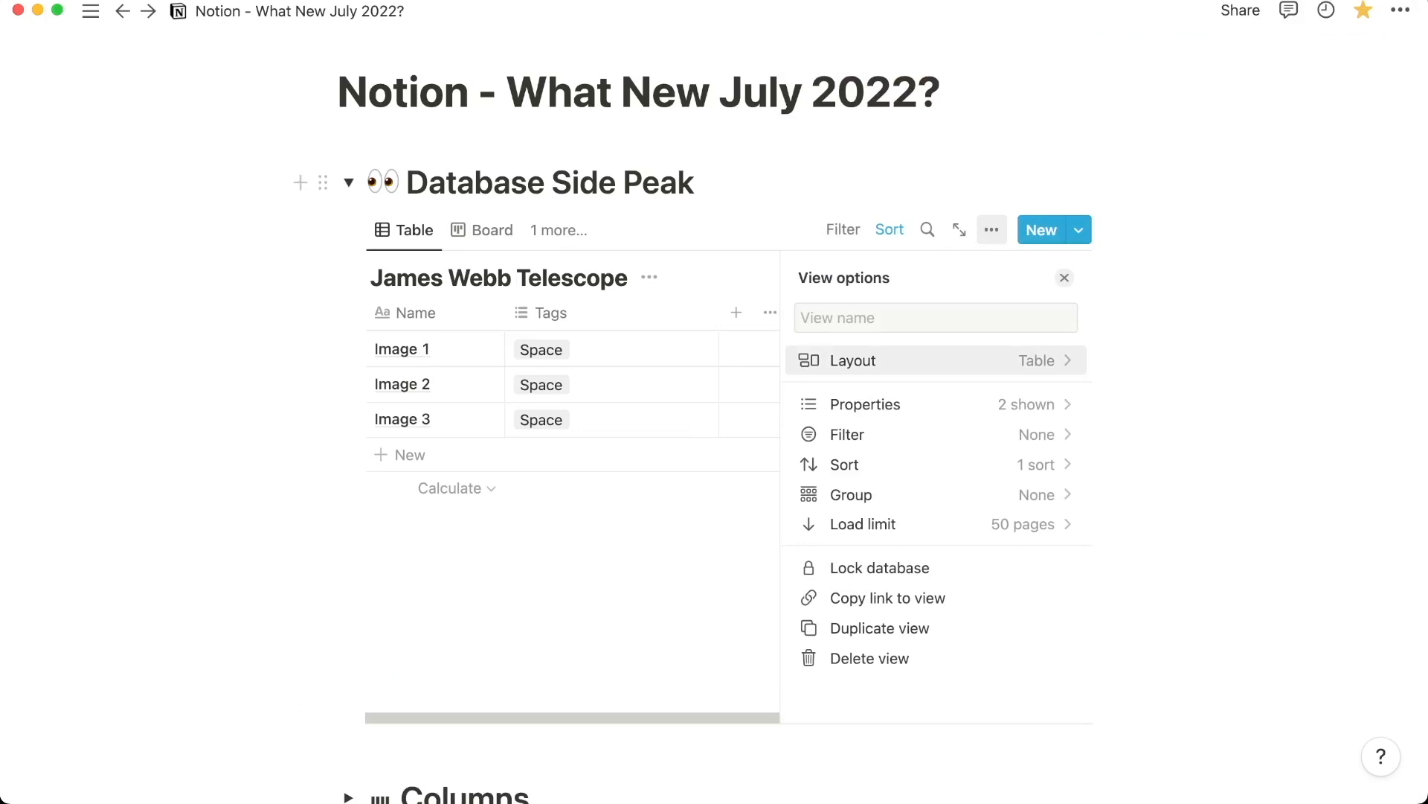
left_click(930, 360)
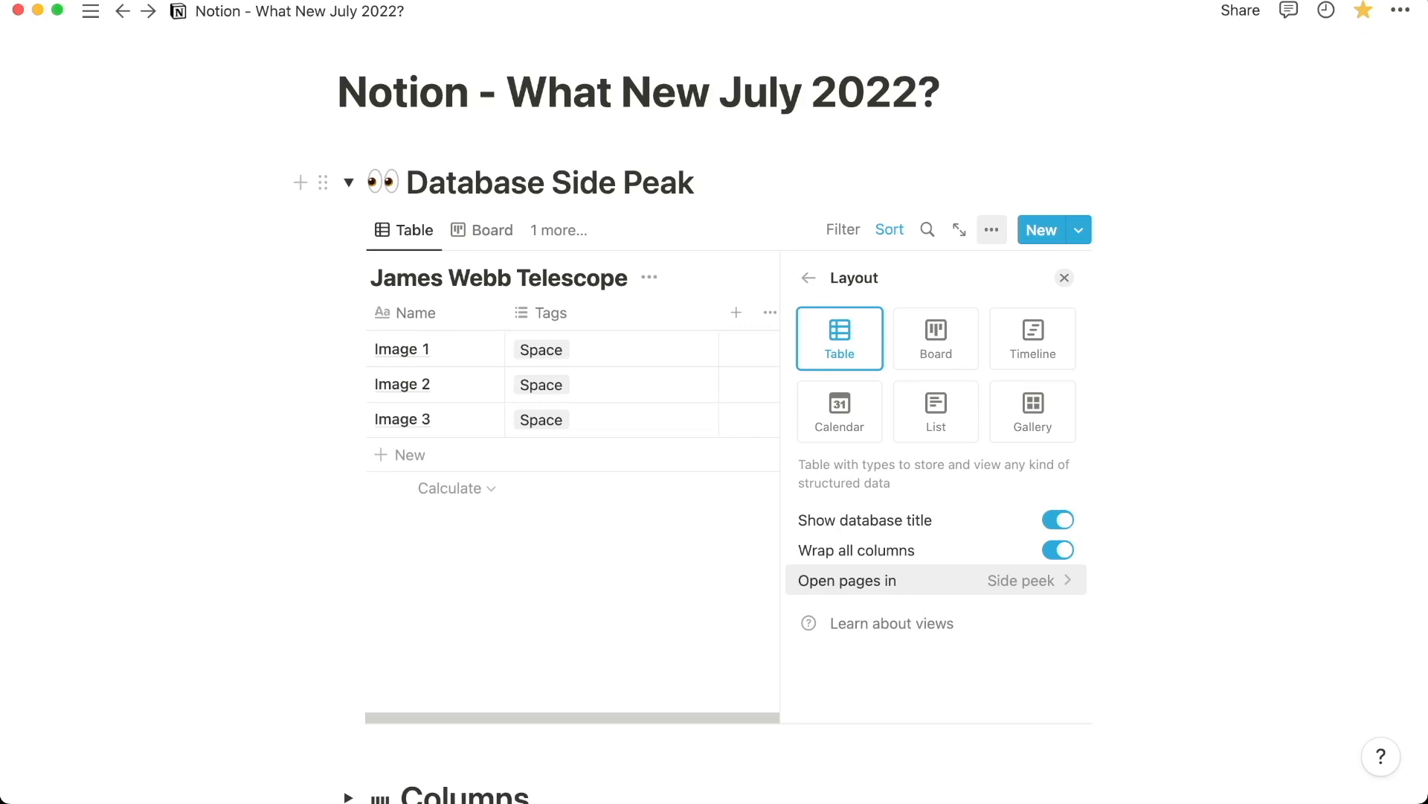
left_click(967, 579)
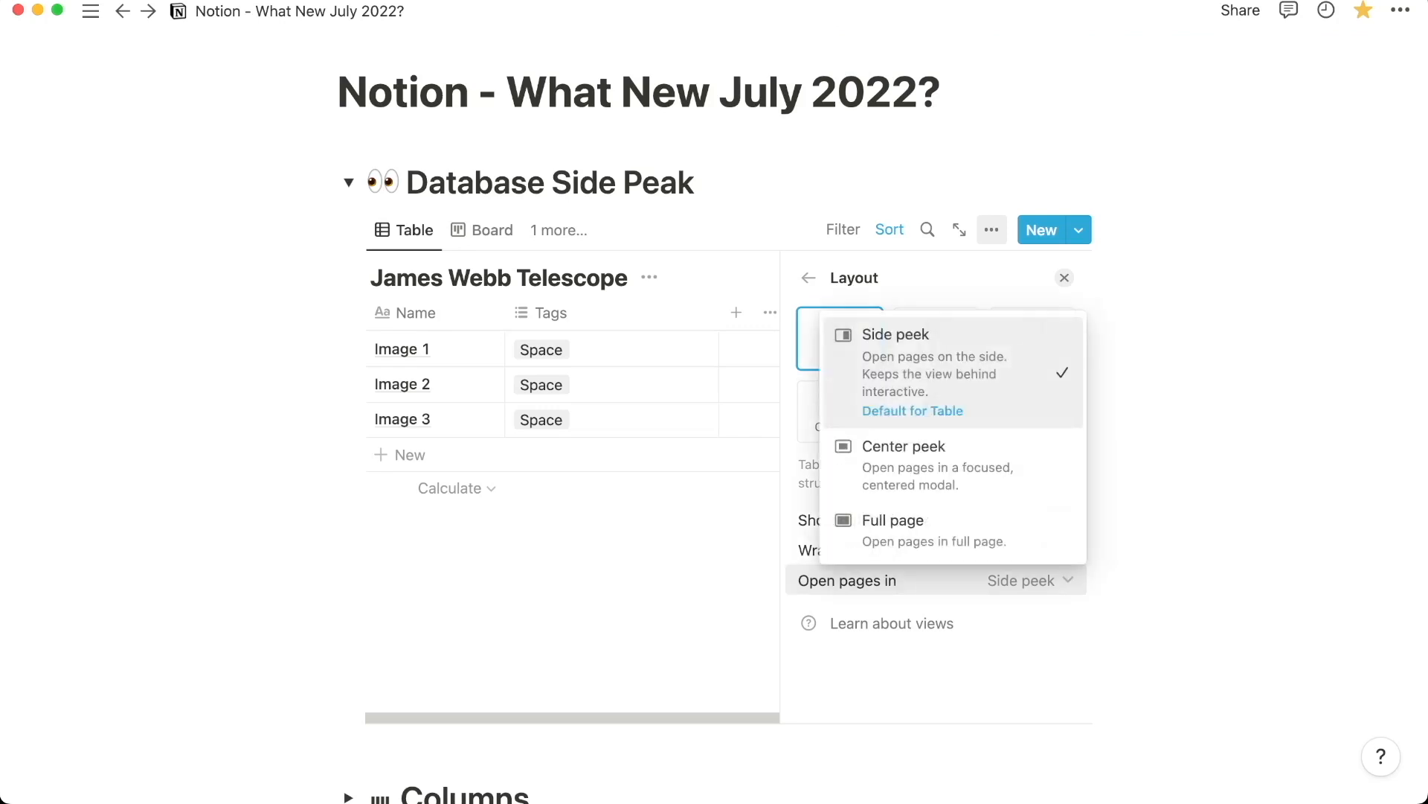
left_click(953, 465)
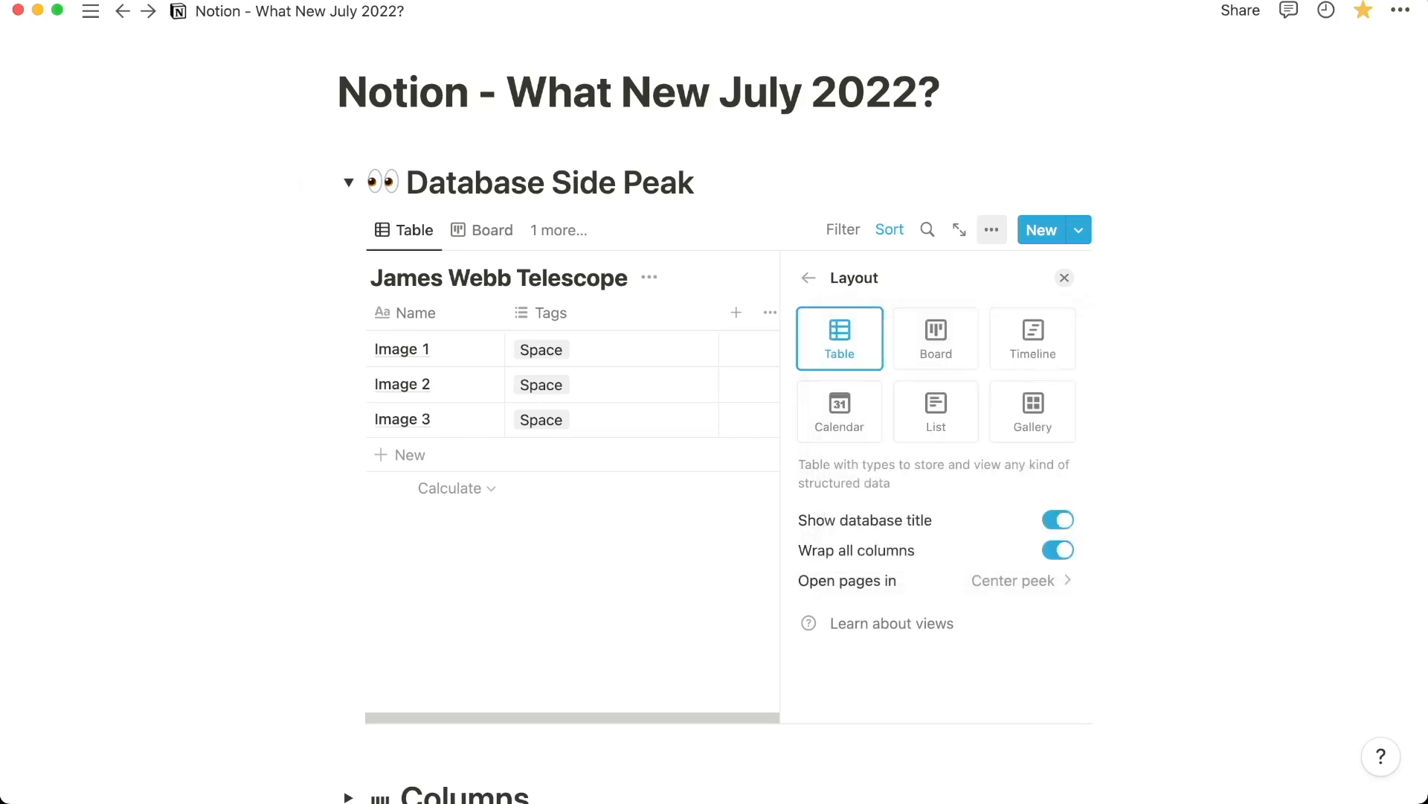
key("Escape")
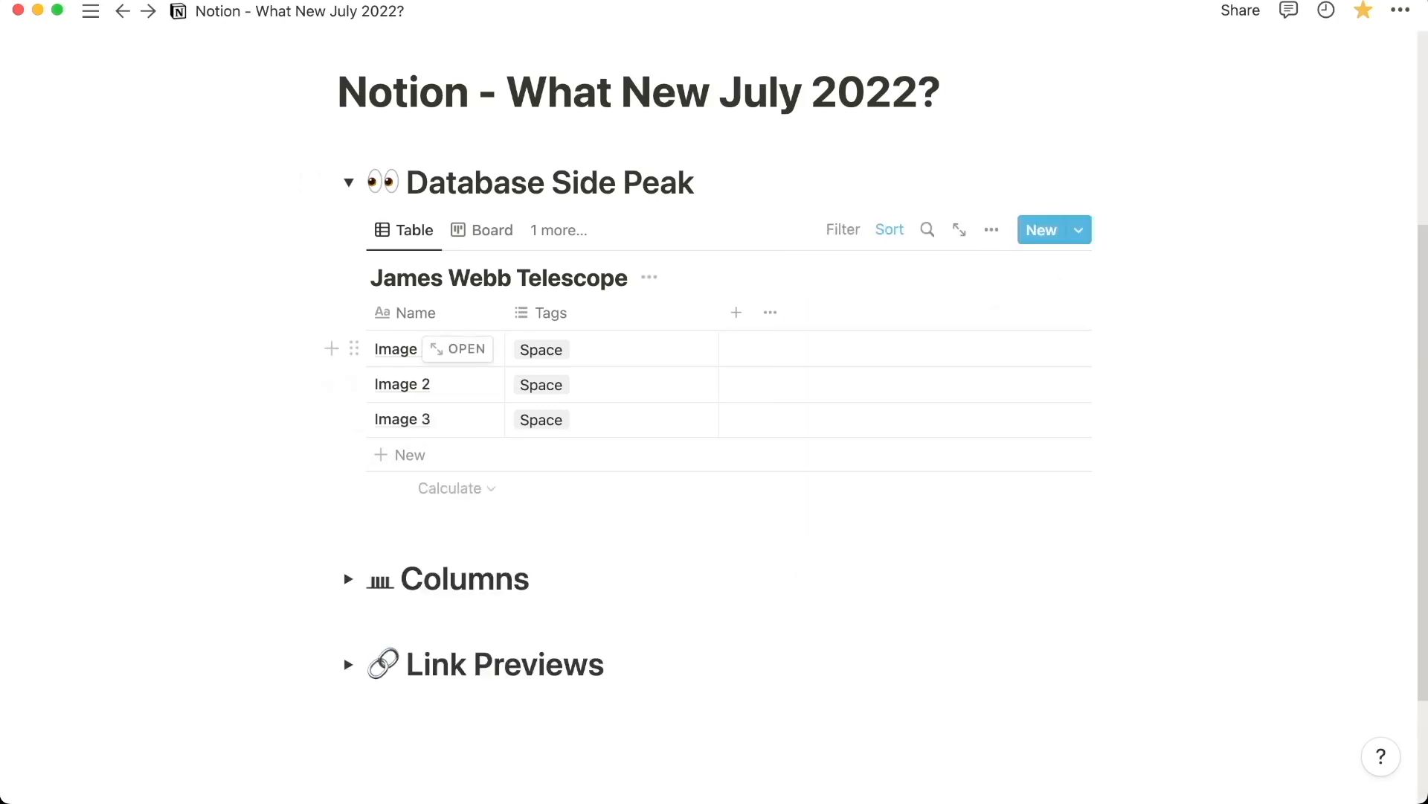
- Open Image 1 from the table view and from the gallery view to compare their peek modes, and close it
left_click(457, 349)
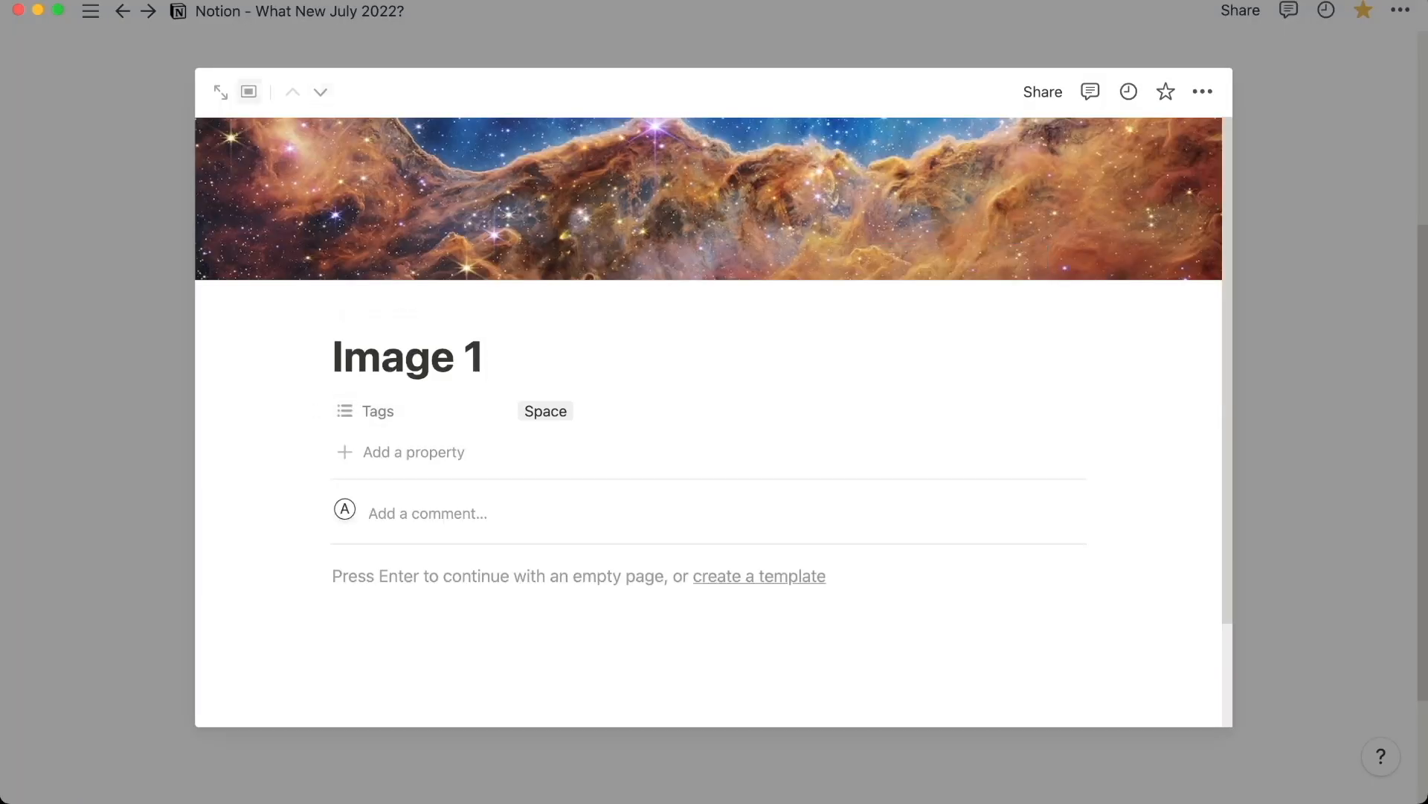
left_click(248, 91)
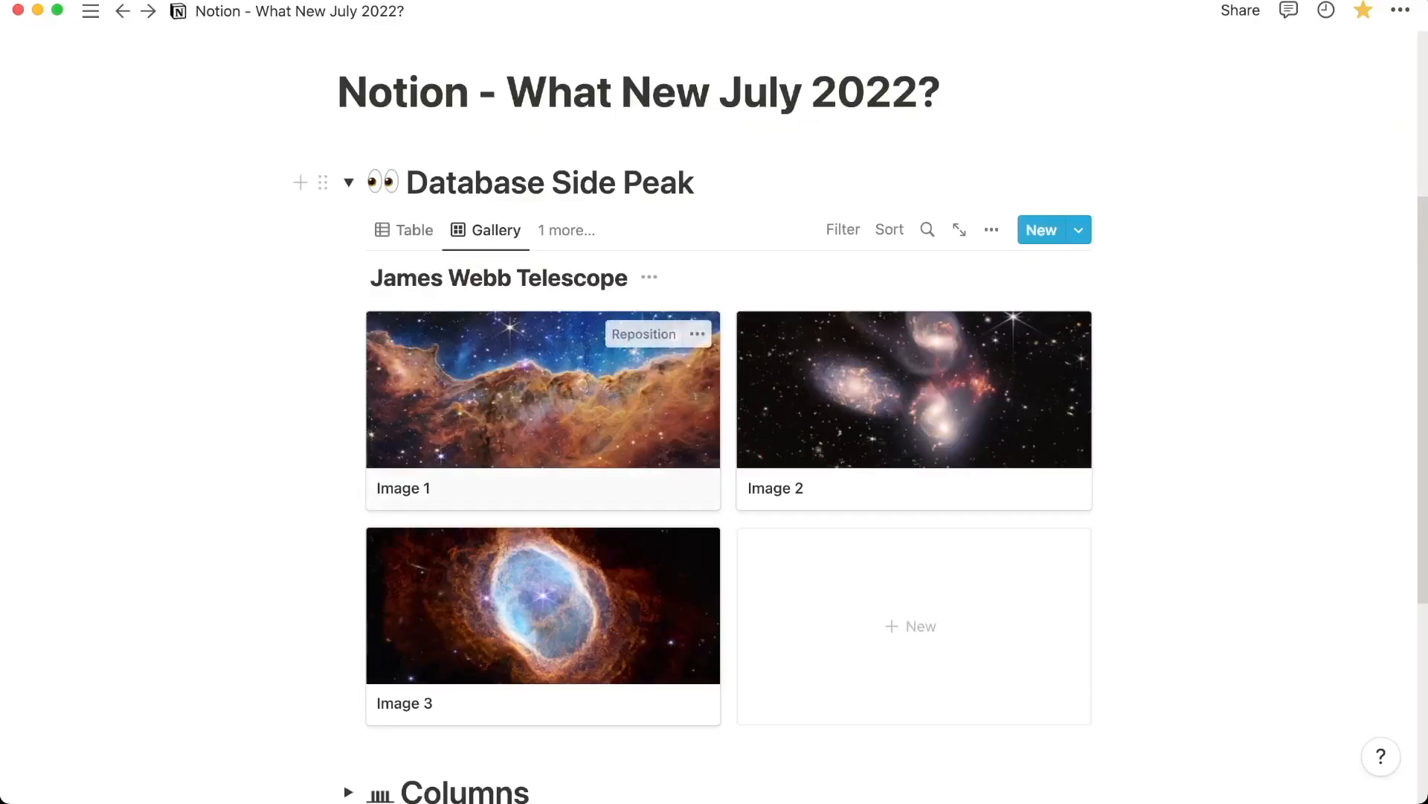
left_click(543, 372)
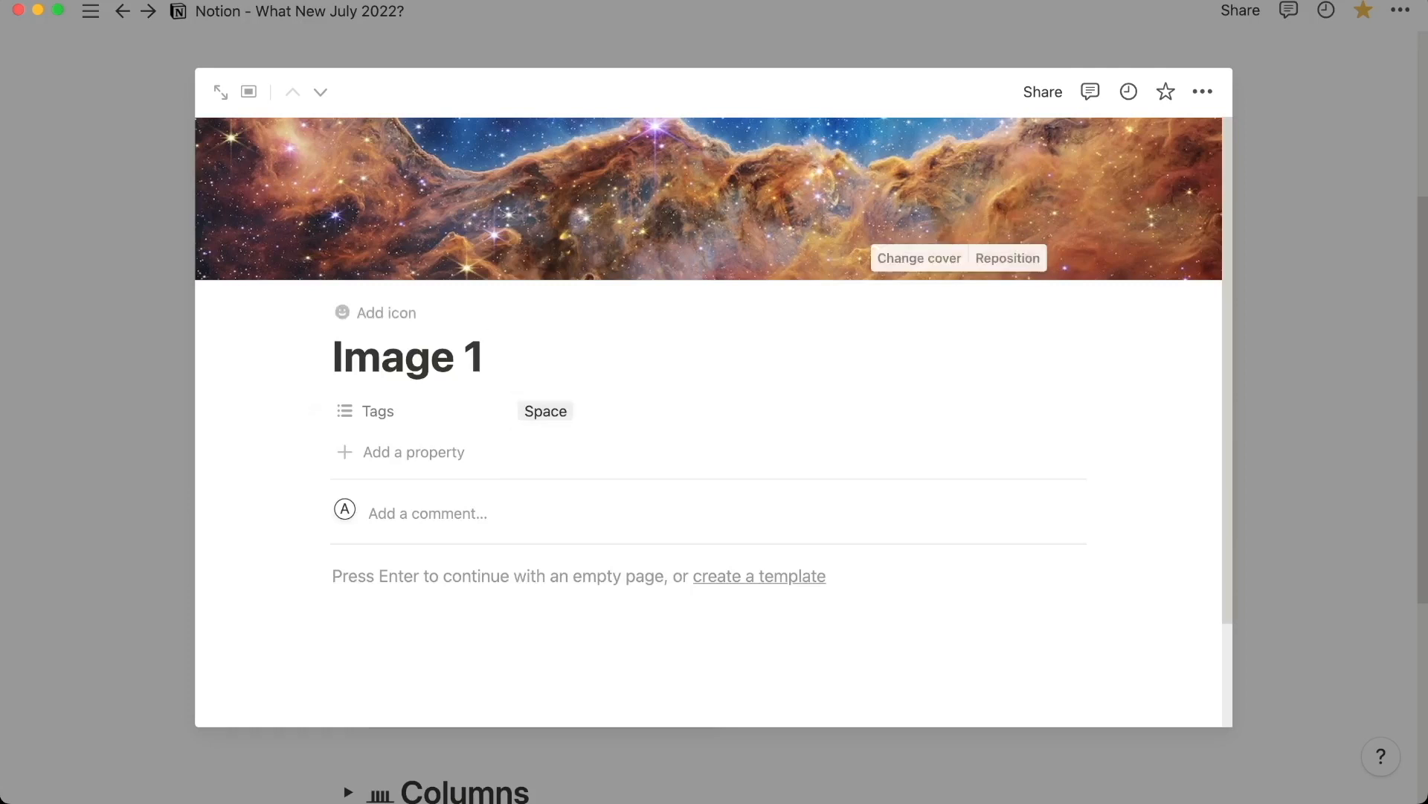
key("Escape")
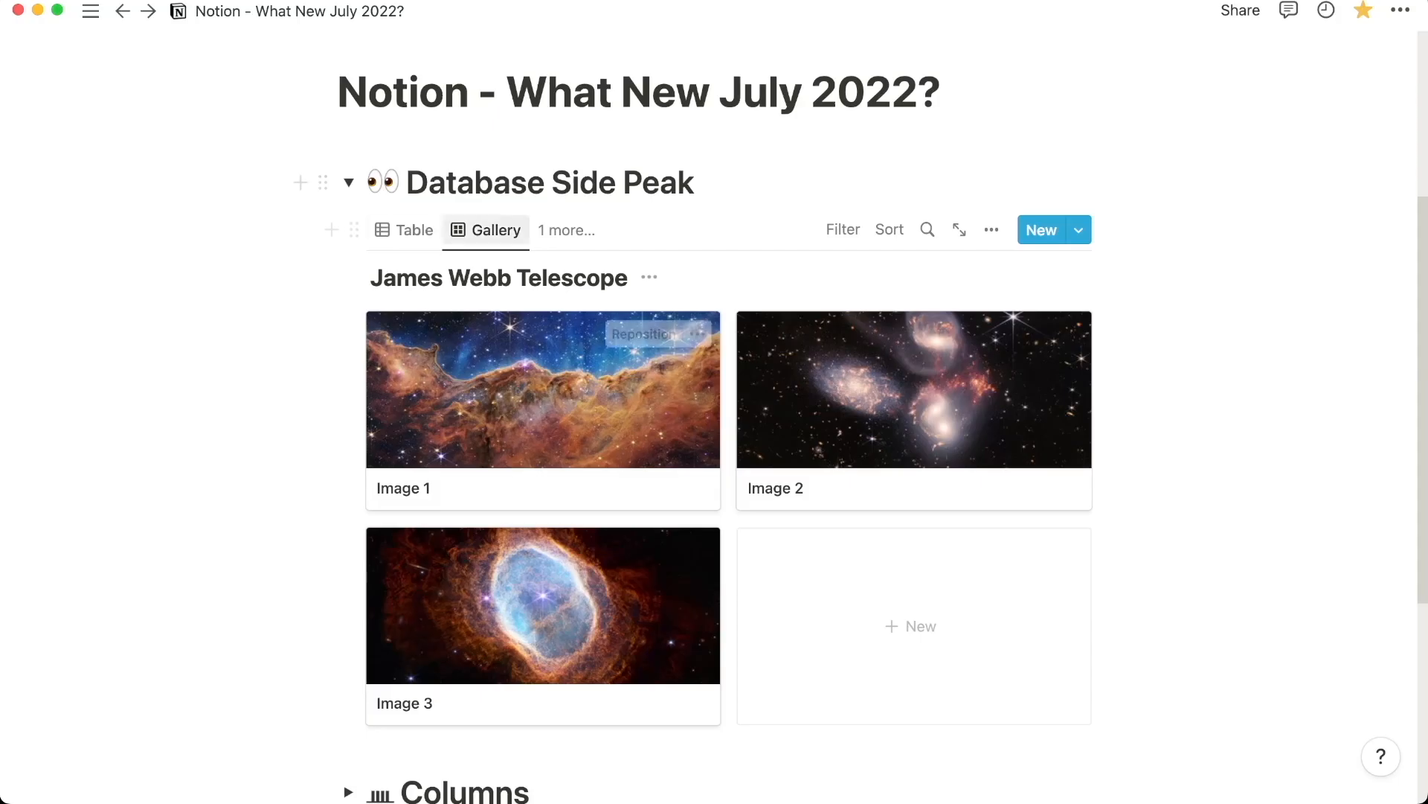
- Switch the James Webb Telescope database to the Board view and open the Image 1 card
left_click(566, 230)
key("Down")
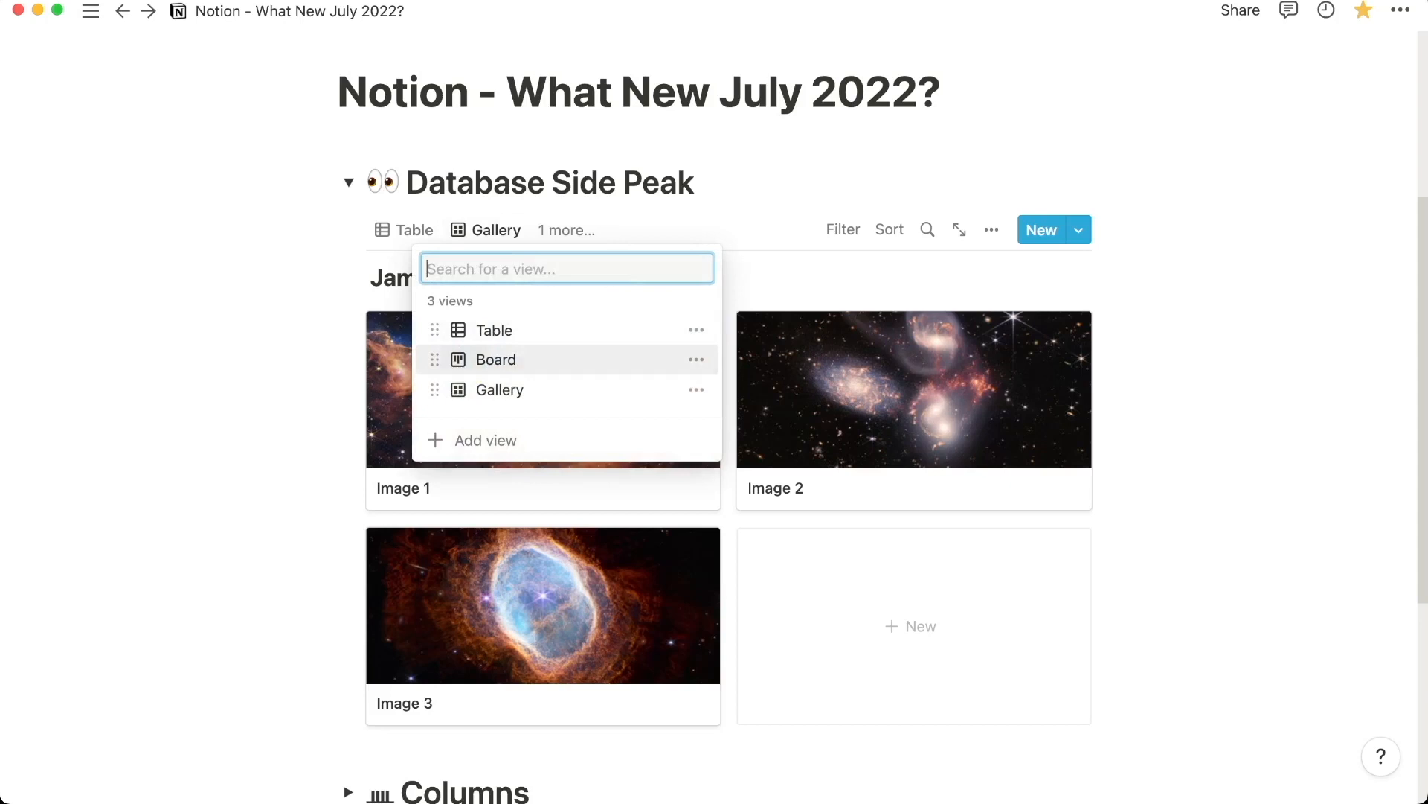
key("Return")
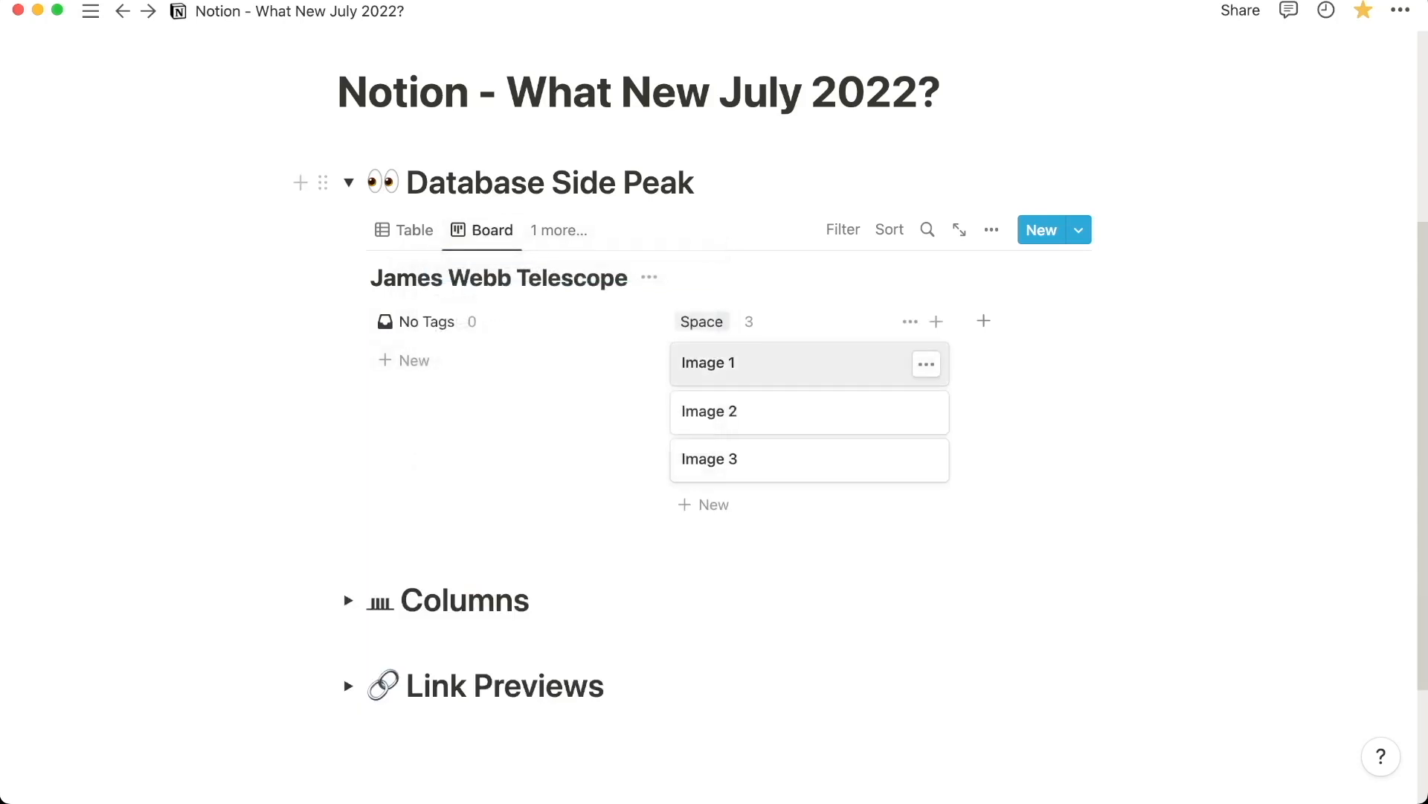
left_click(778, 364)
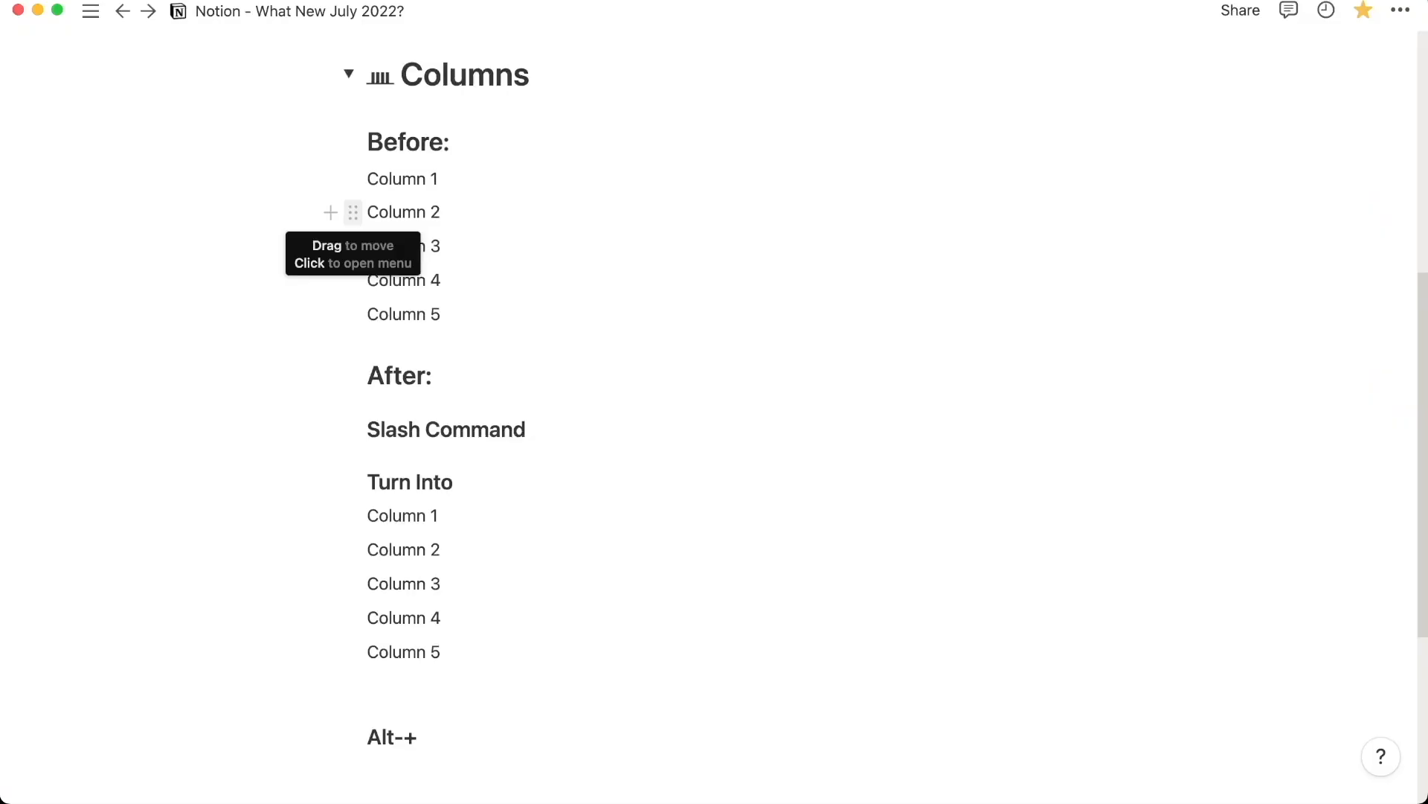
- Try to arrange the Column 2 block under Before beside Column 1 by moving it manually
left_click_drag(353, 213, 927, 186)
left_click_drag(353, 213, 366, 186)
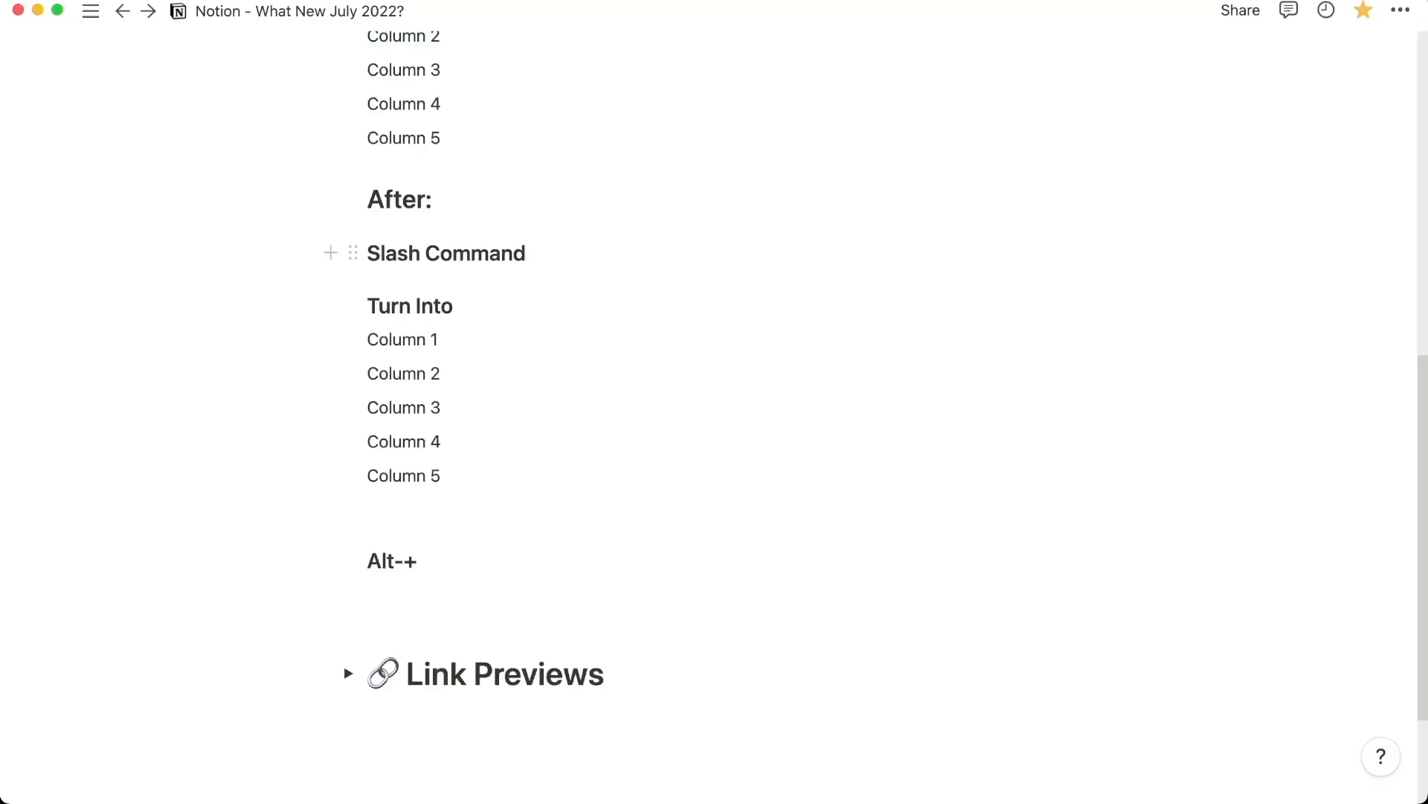
- Insert a 3 columns block on a new line under the Slash Command heading
key("Return")
key("Return")
key("Up")
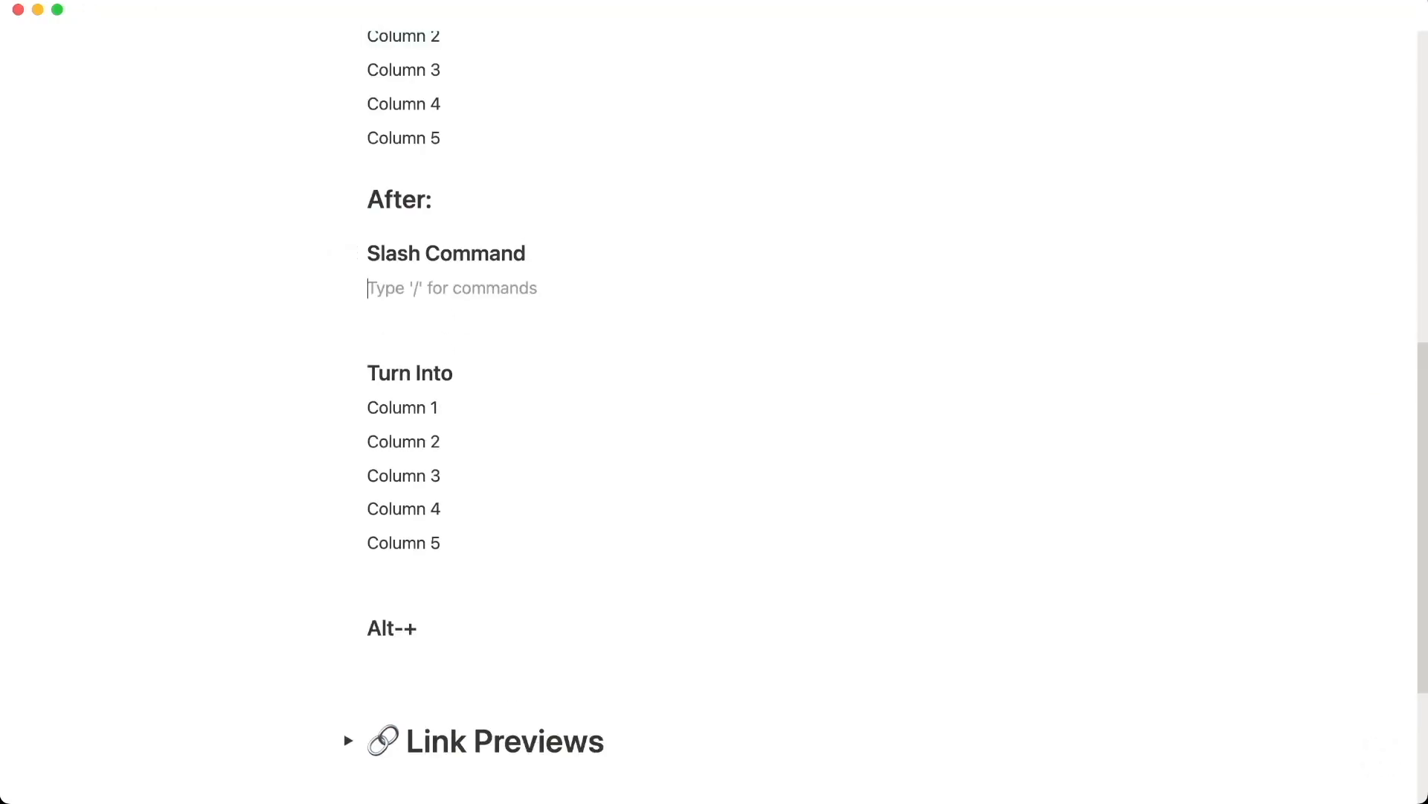
type("/col")
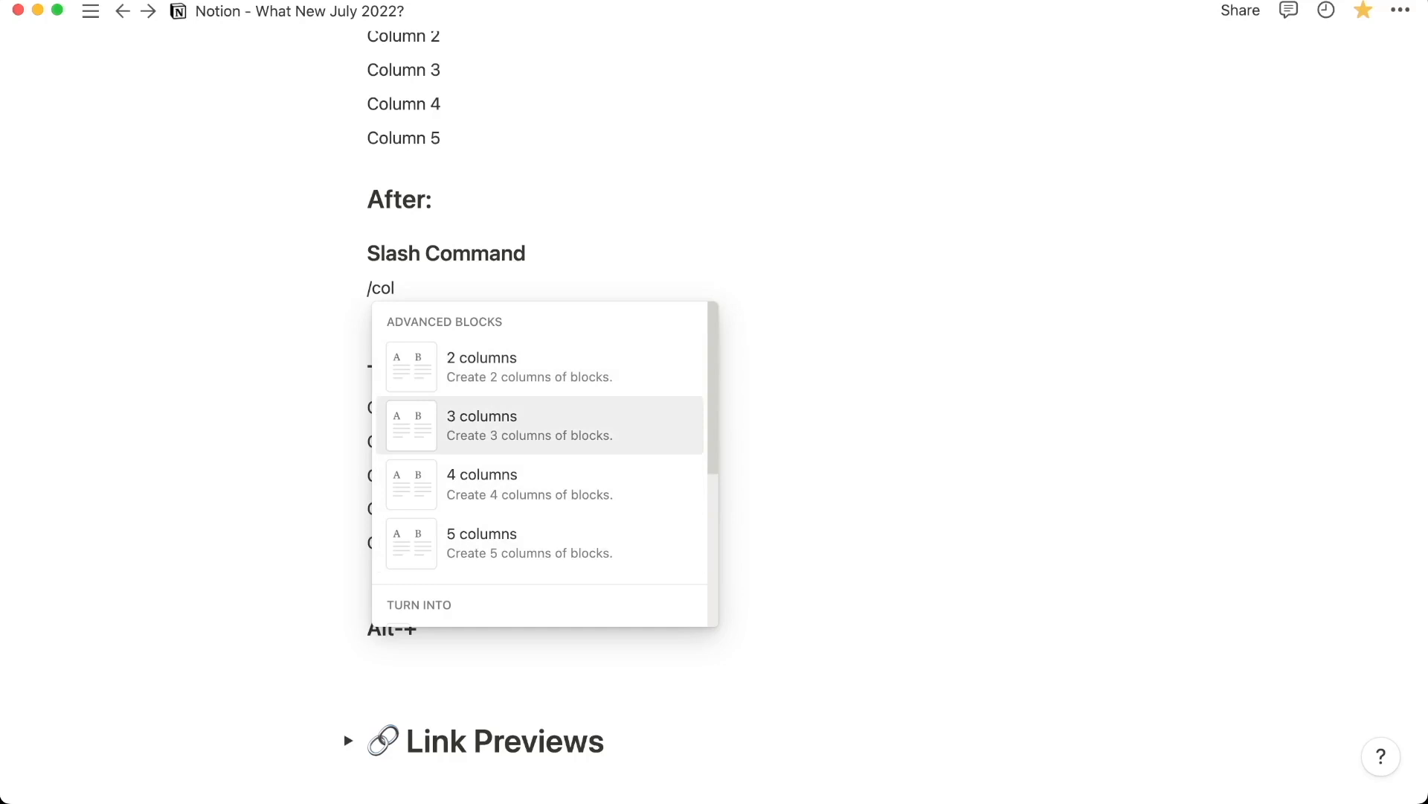
key("Return")
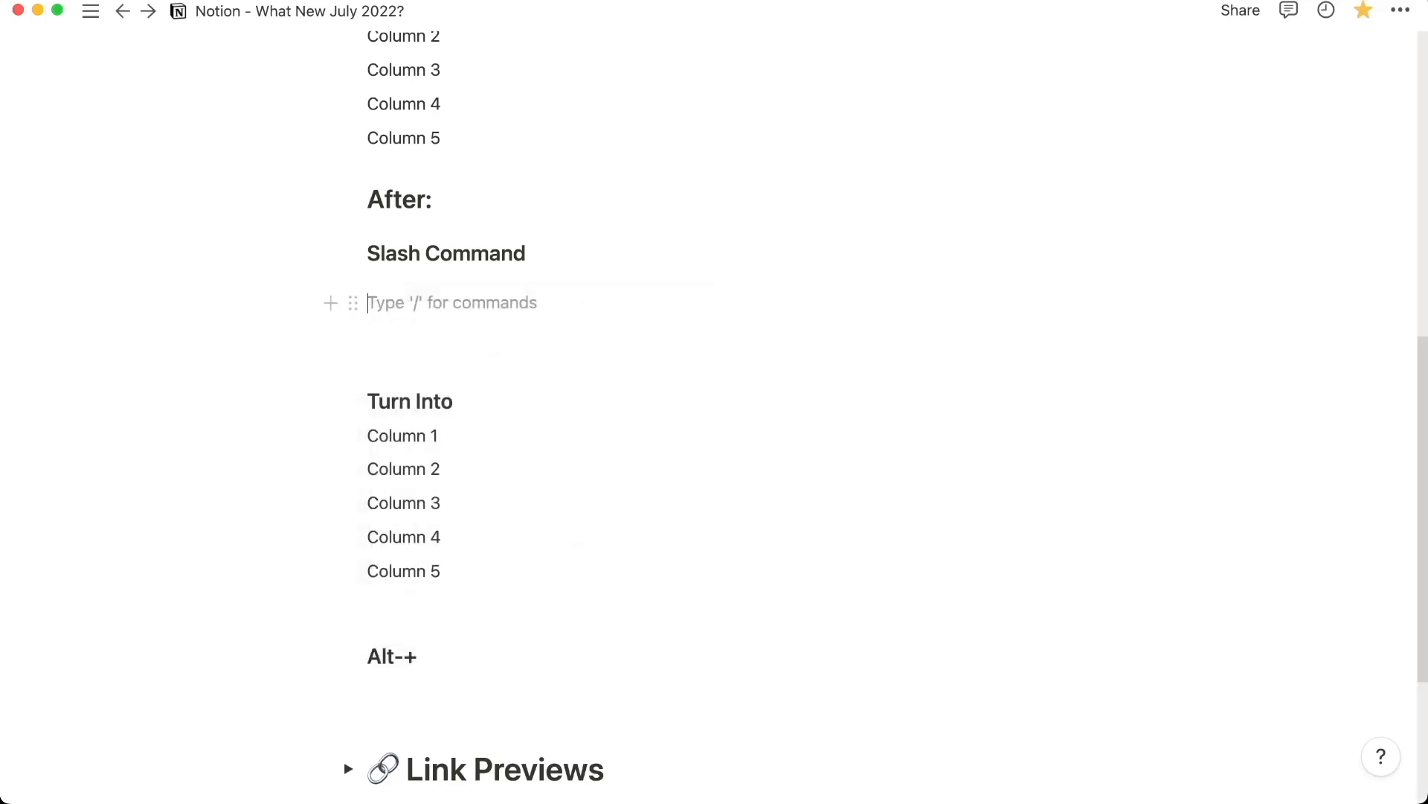
- Fill the three columns under Slash Command with the texts Col 1, Col 2 and Col 3
type("Col 1")
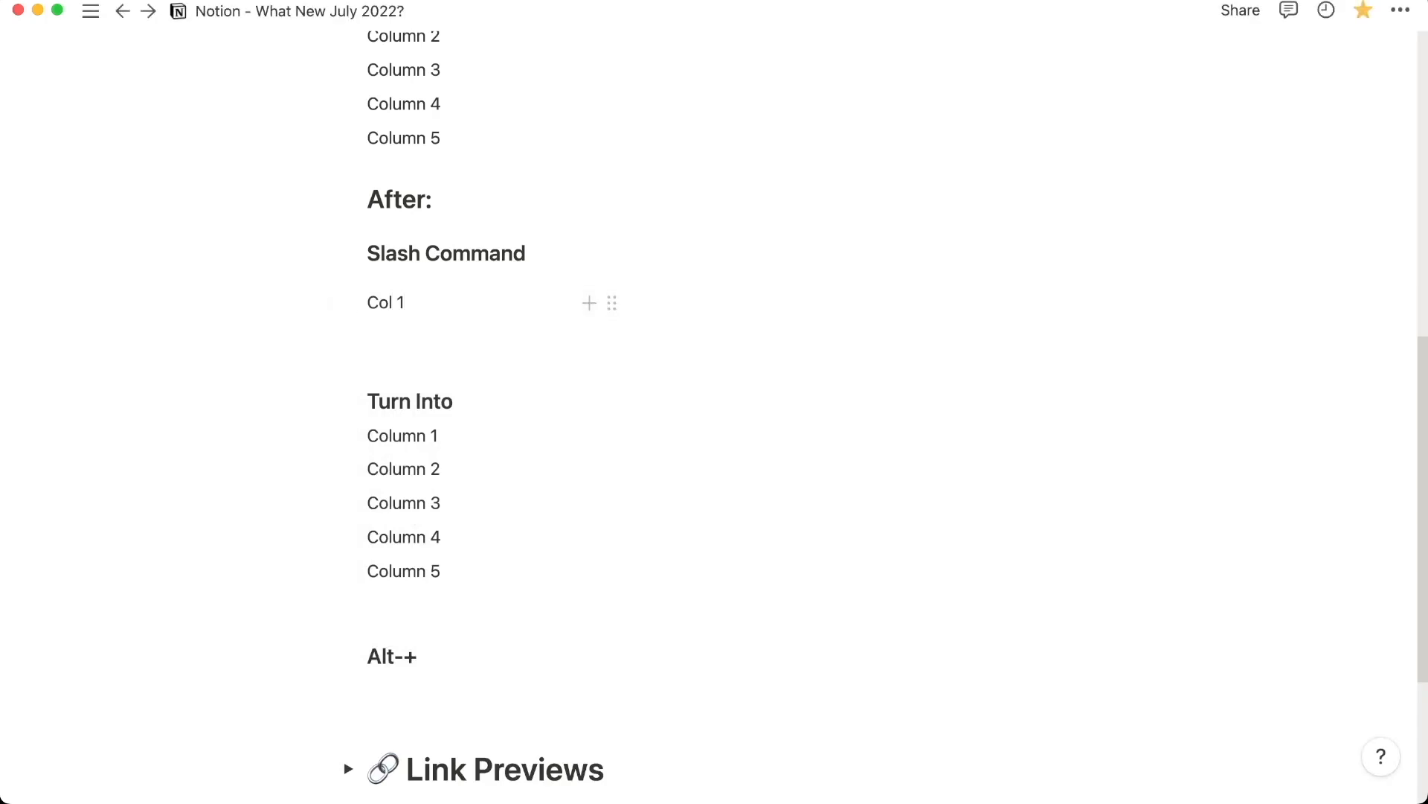
left_click(645, 303)
type("Col")
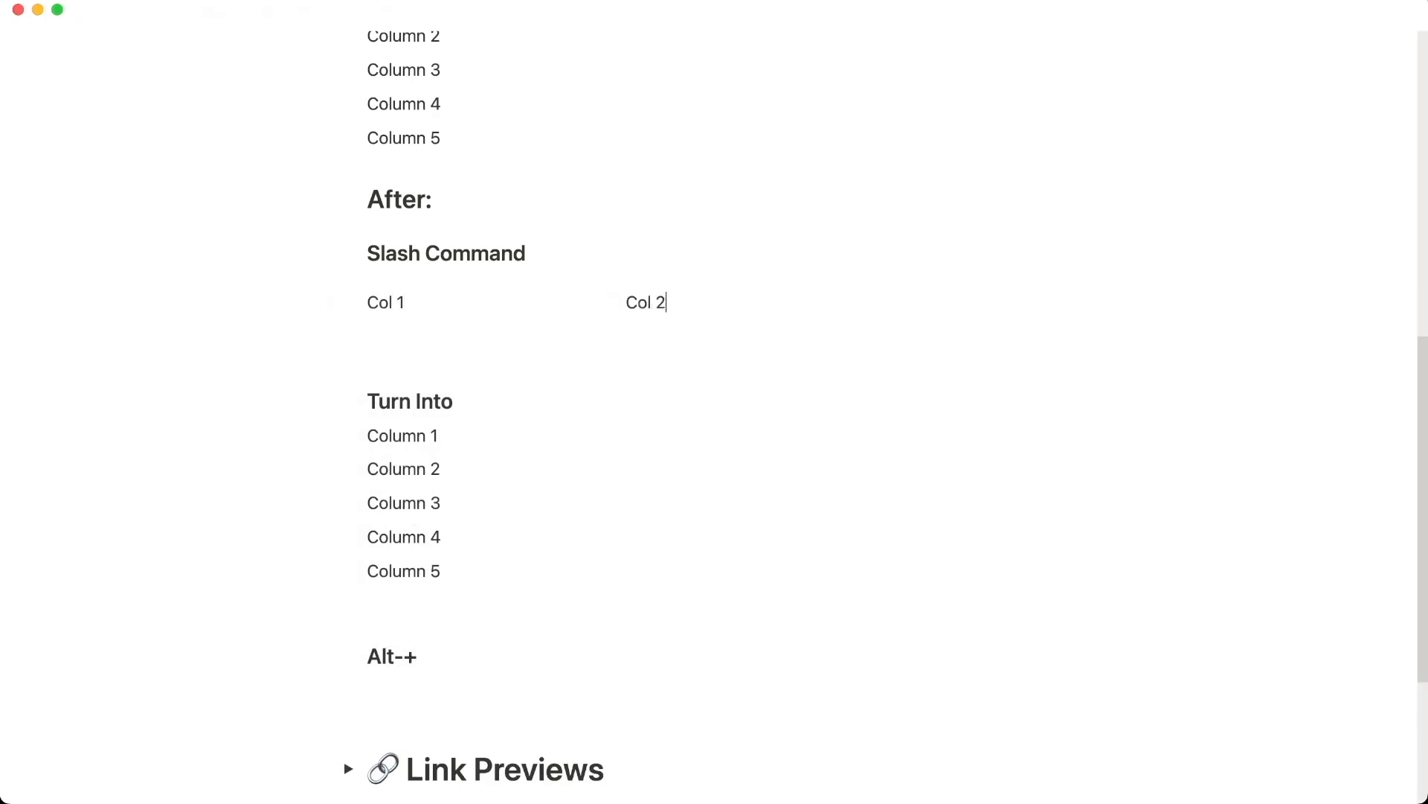
left_click(909, 303)
type("Col")
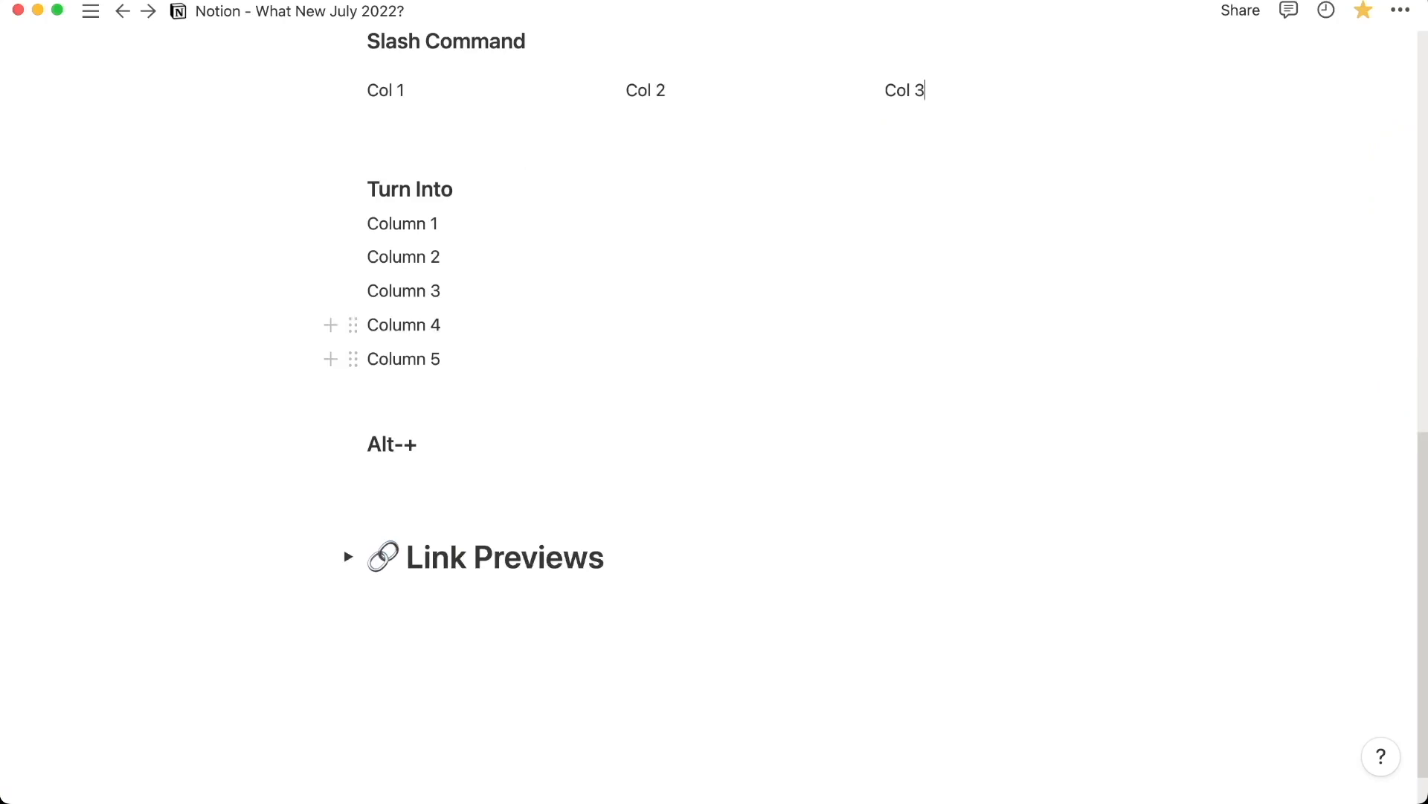
- Turn the five text blocks Column 1 to Column 5 under Turn Into into columns
left_click_drag(357, 219, 493, 357)
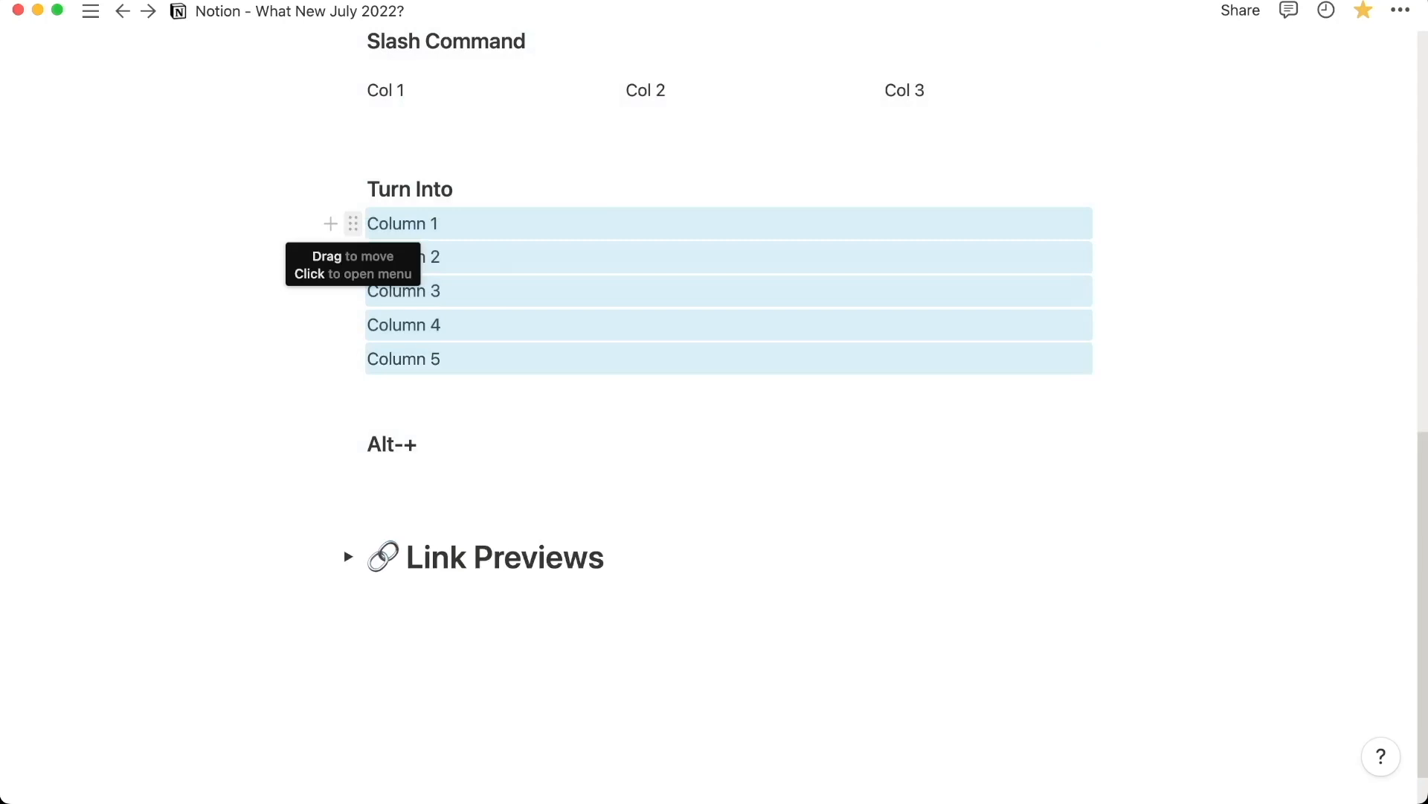
left_click(352, 223)
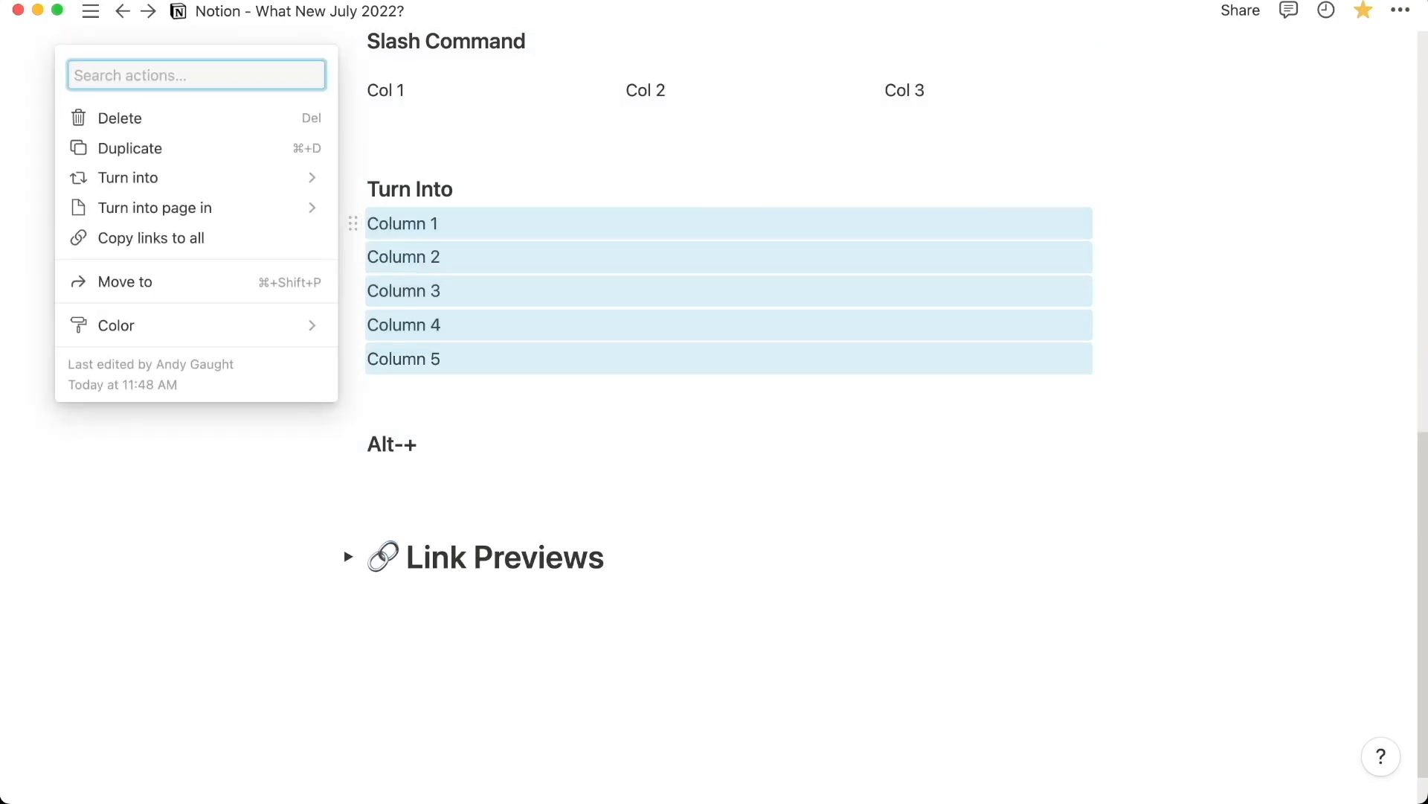
mouse_move(223, 177)
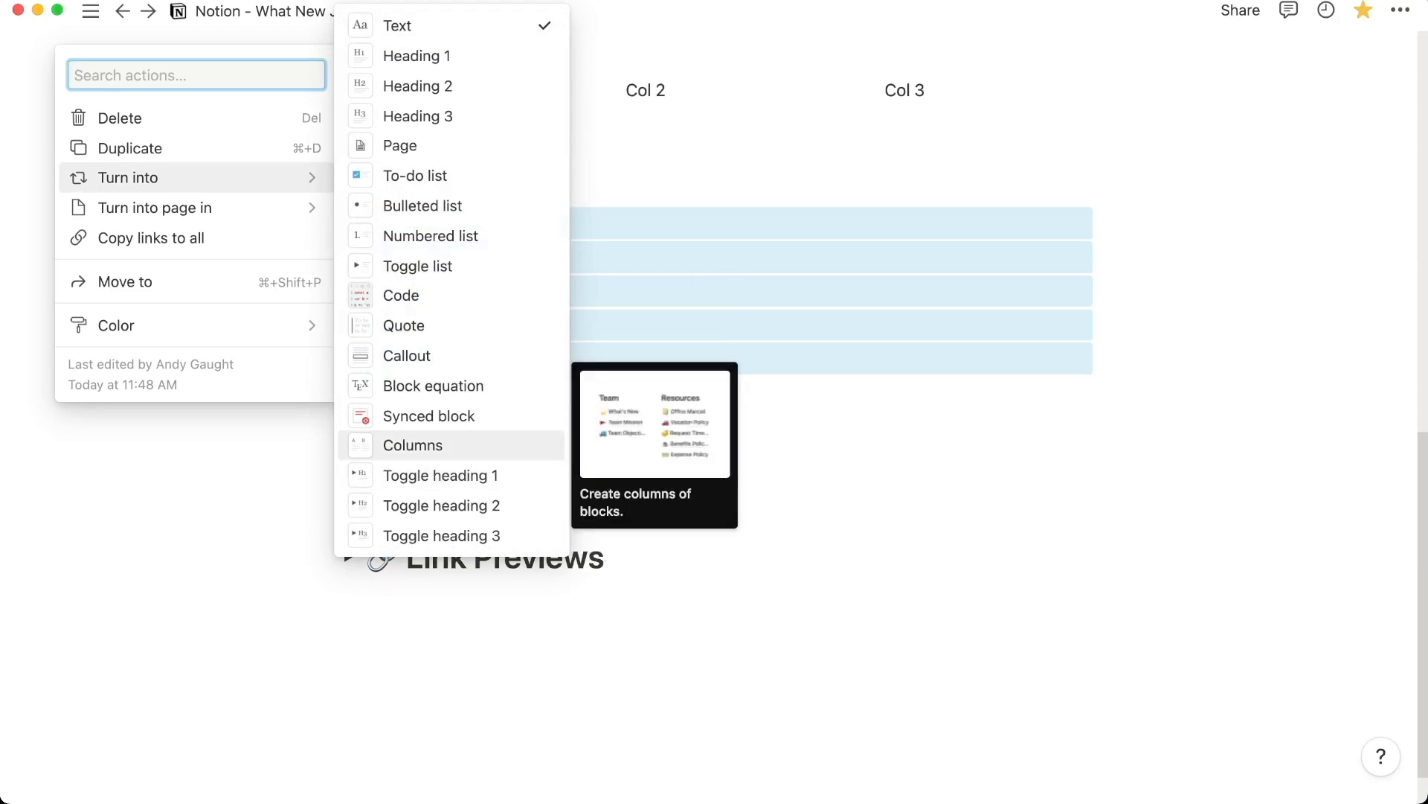
left_click(451, 445)
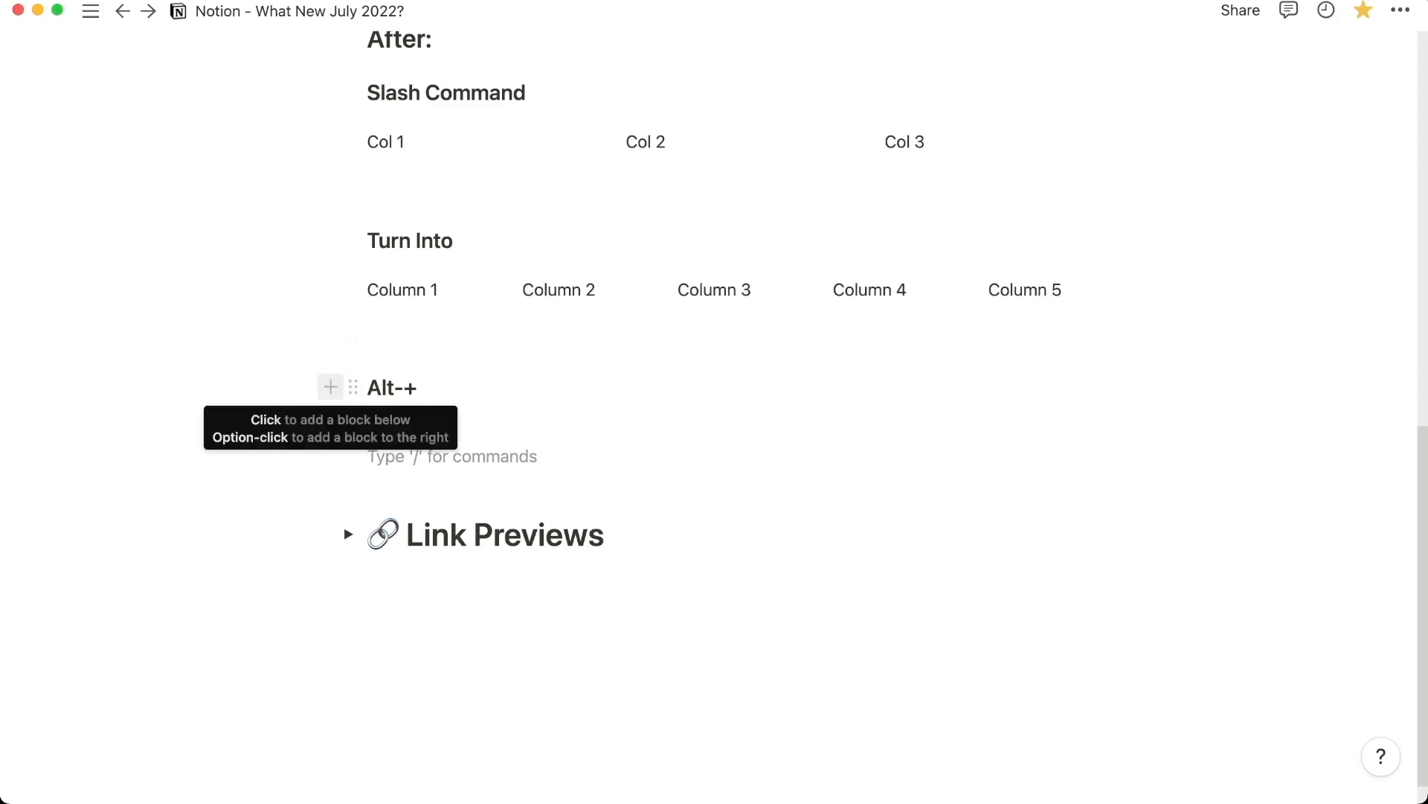
- Add a text block to the right of the Alt-+ heading containing Column 2
left_click(330, 386, "alt")
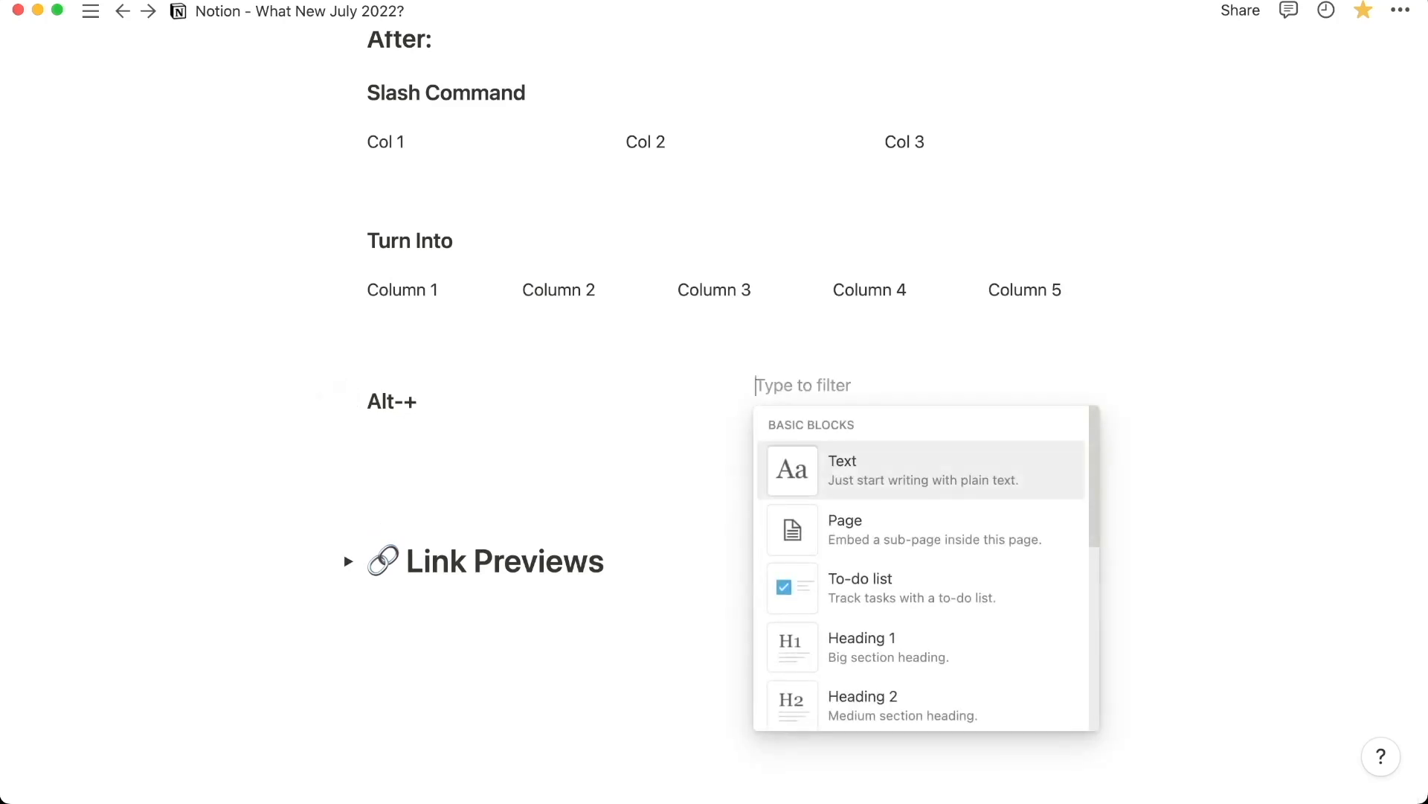
type("Coly")
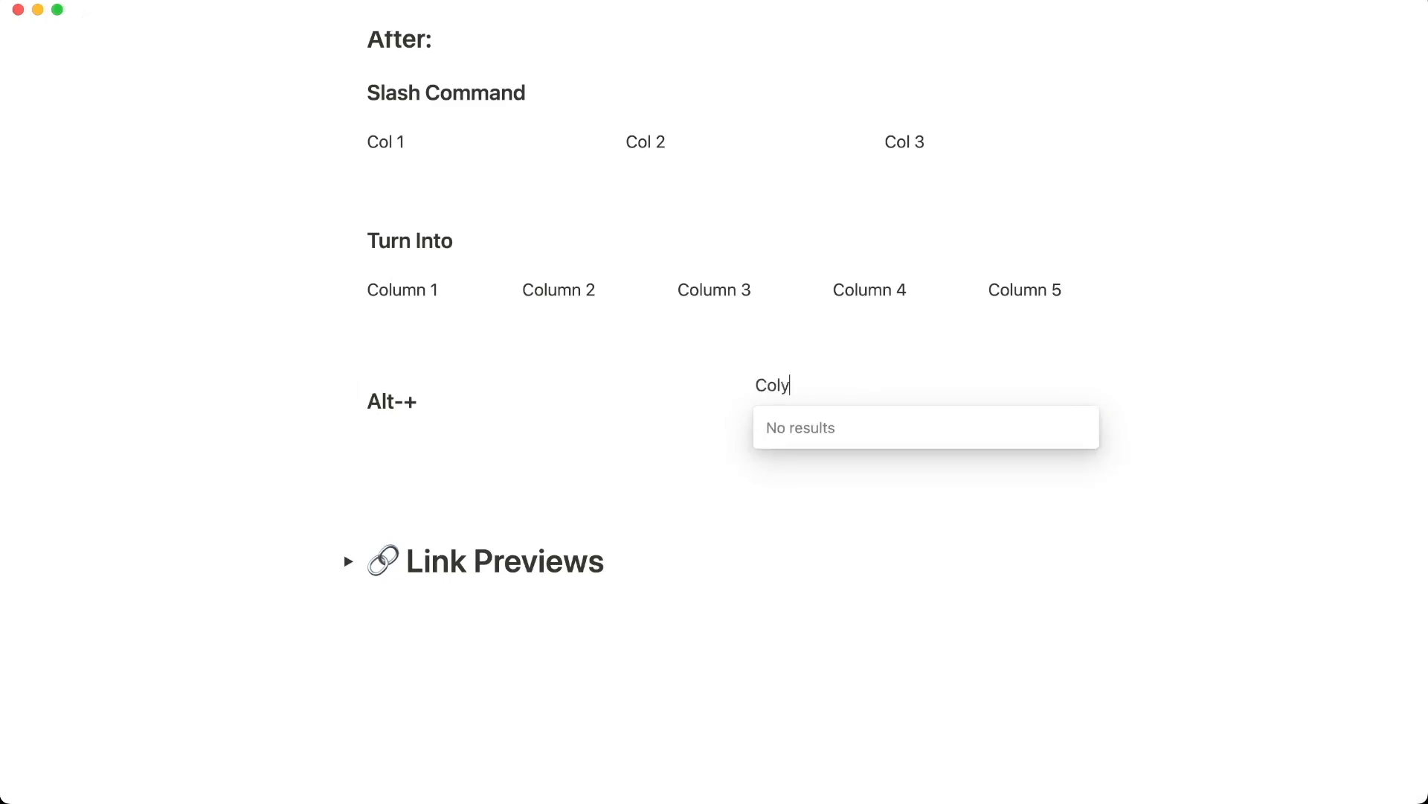
key("BackSpace")
type("umn 2")
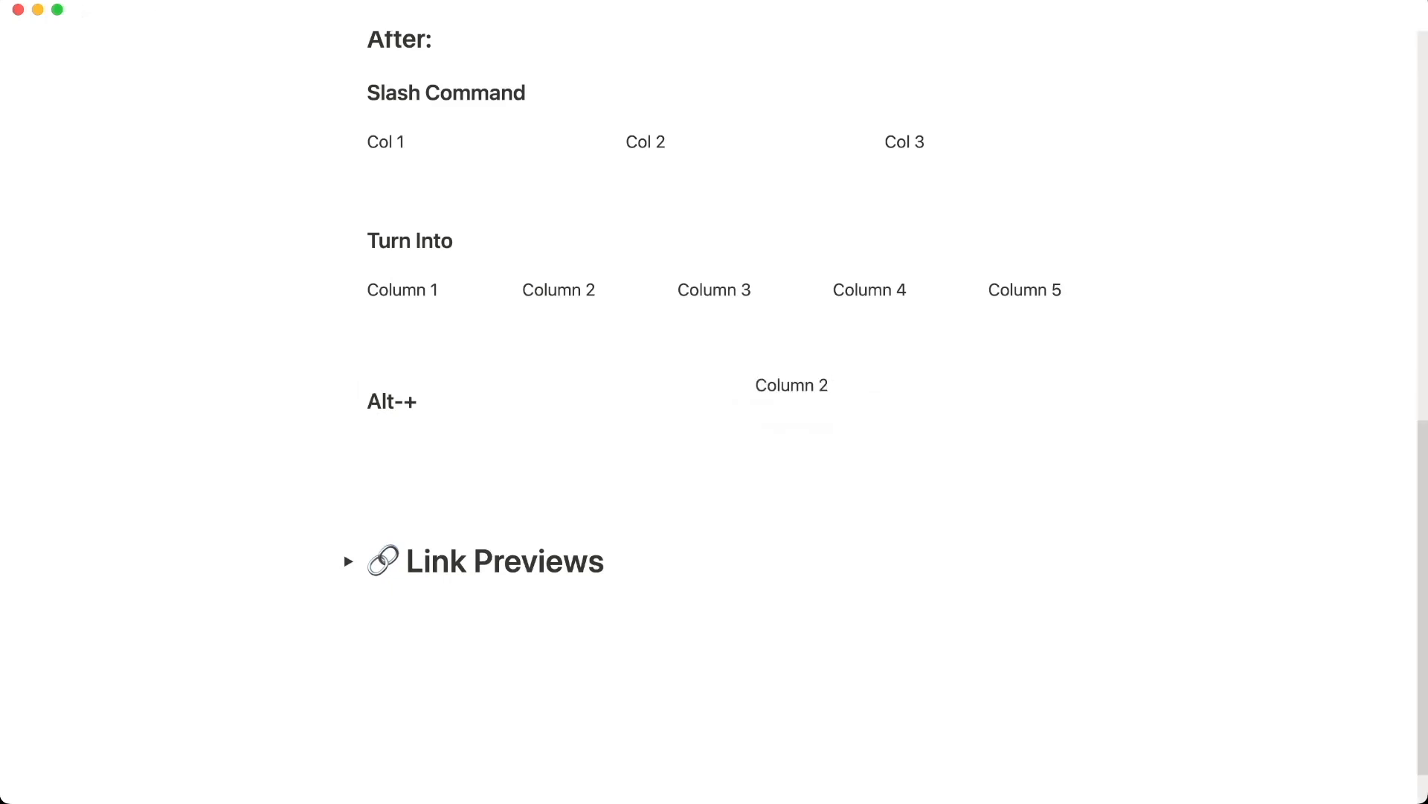
left_click(387, 448)
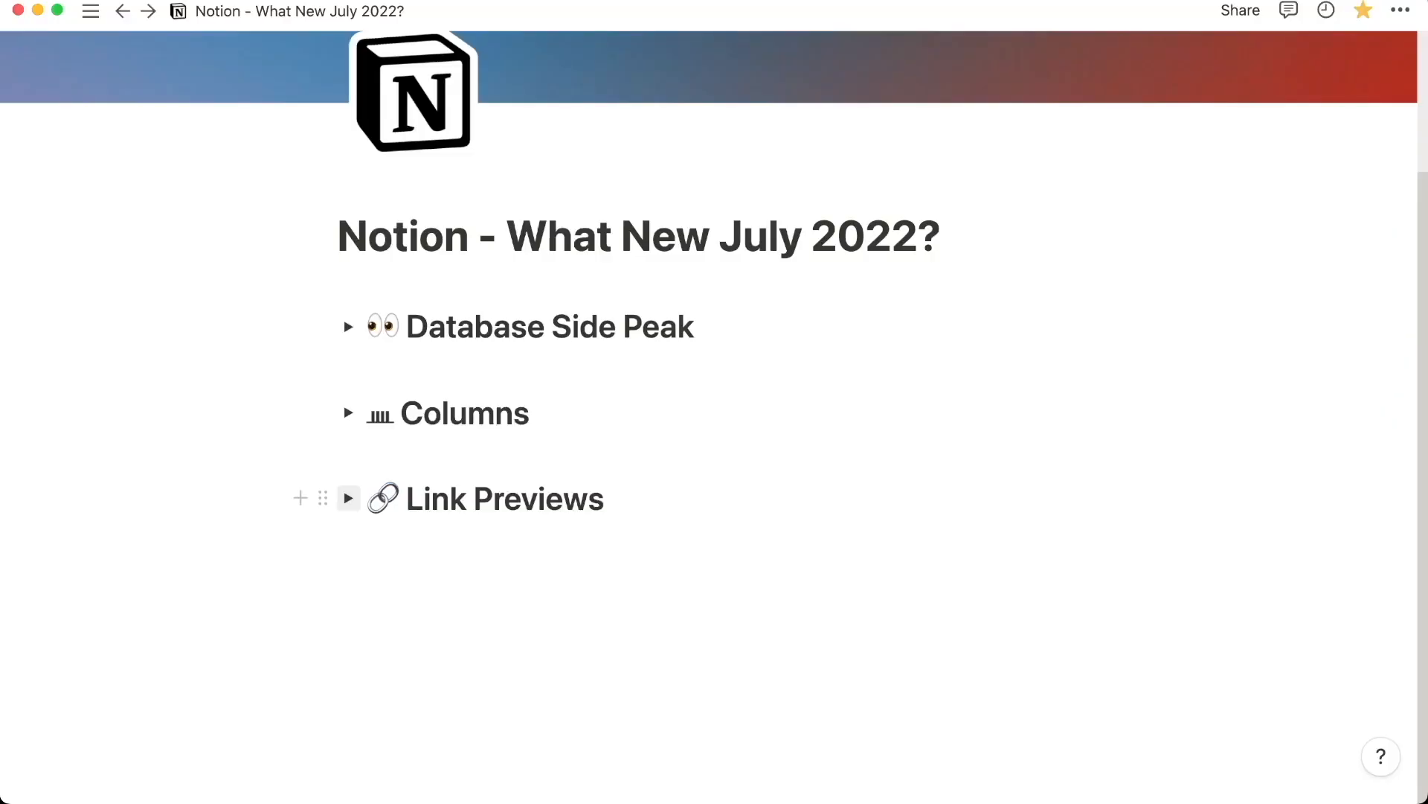
- Expand the Link Previews section
left_click(348, 498)
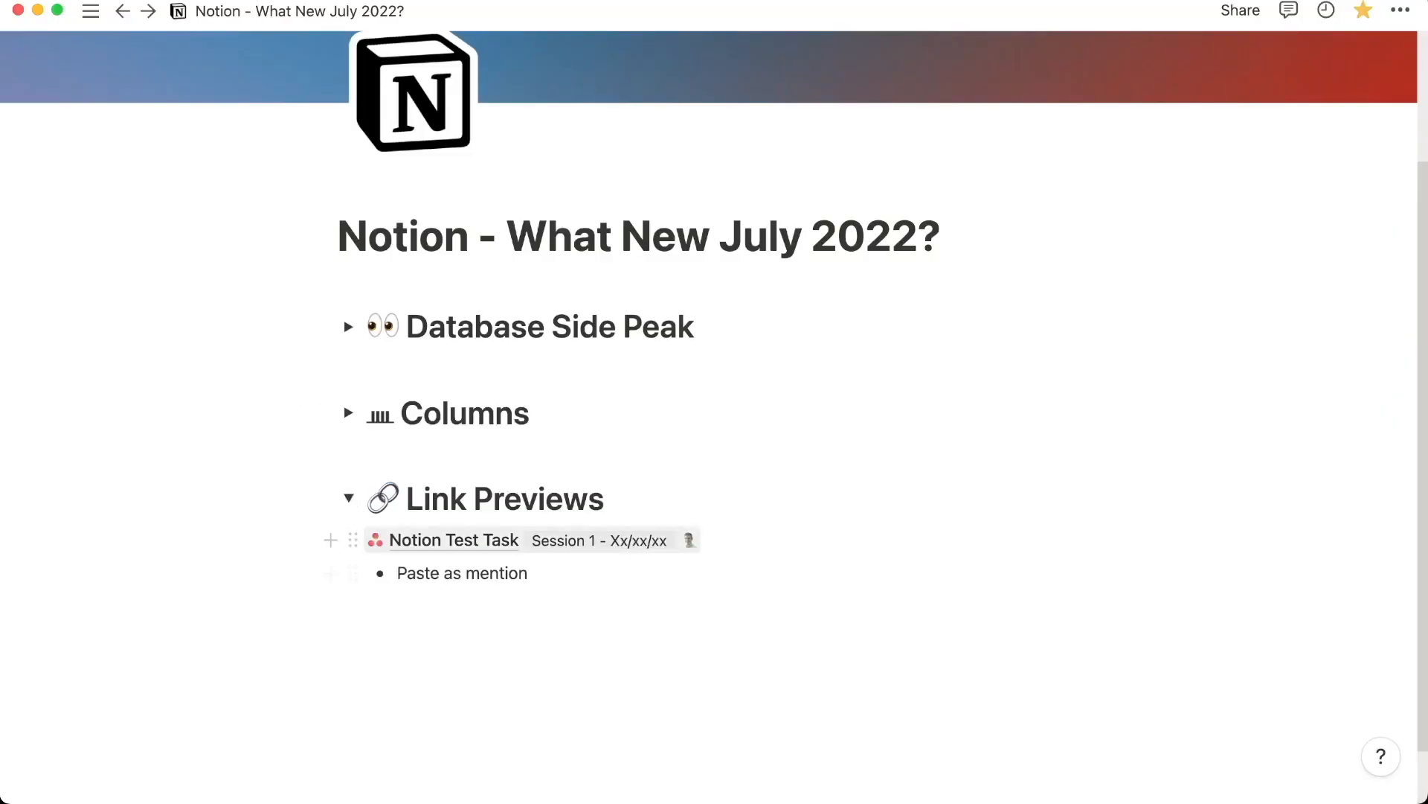